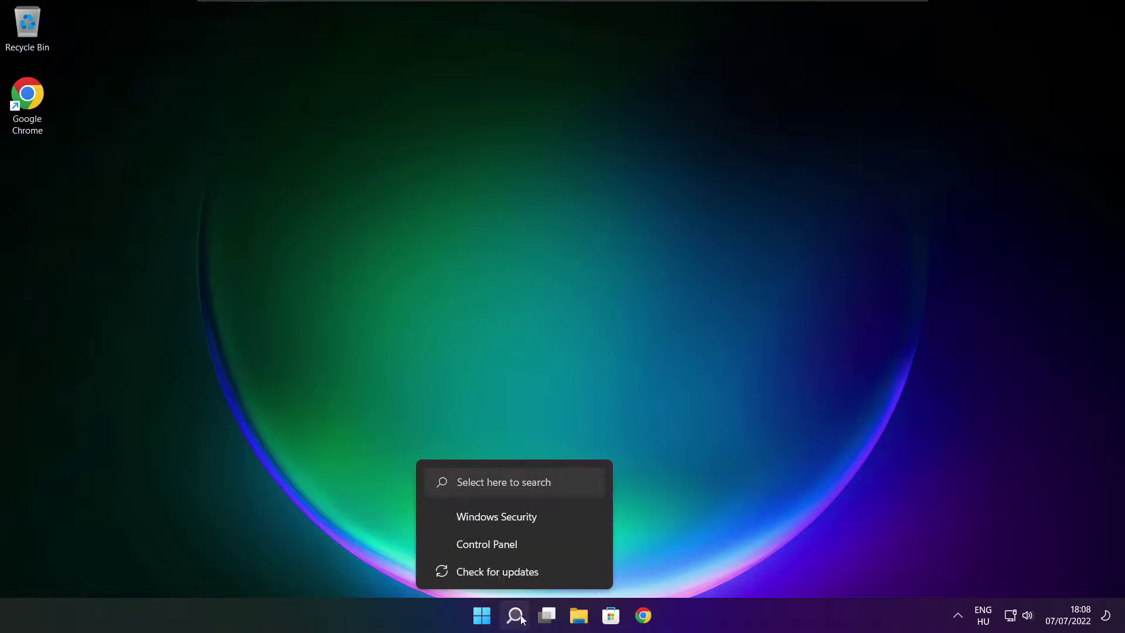
- Search Windows for "device manager", open Device Manager and maximize its window
{"action": "left_click", "coordinate": [519, 621]}
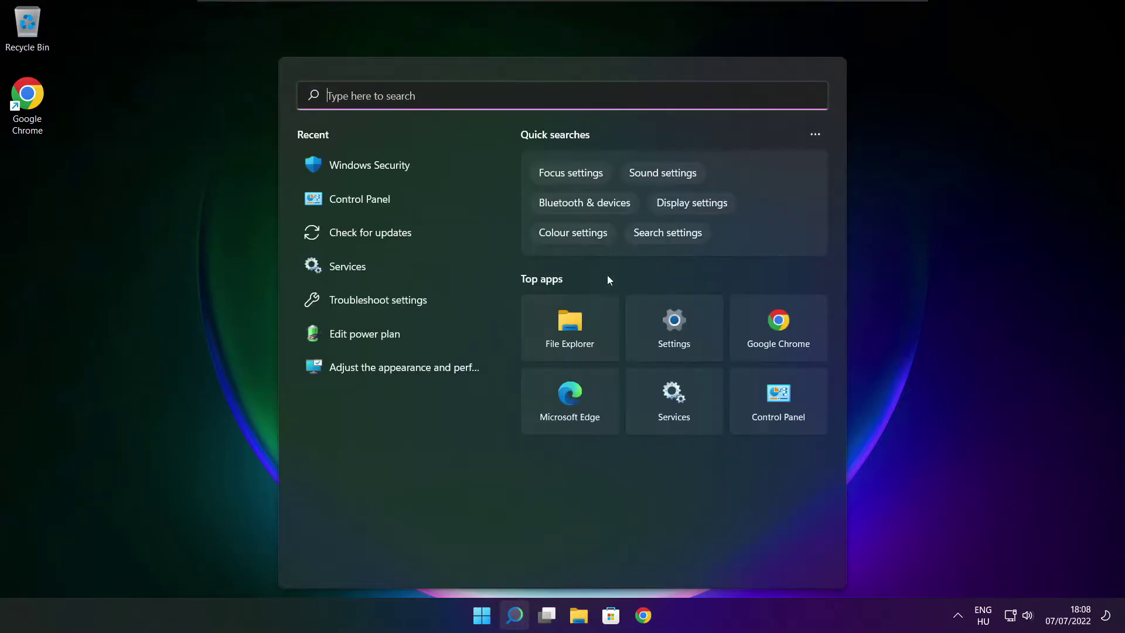
{"action": "type", "text": "device m"}
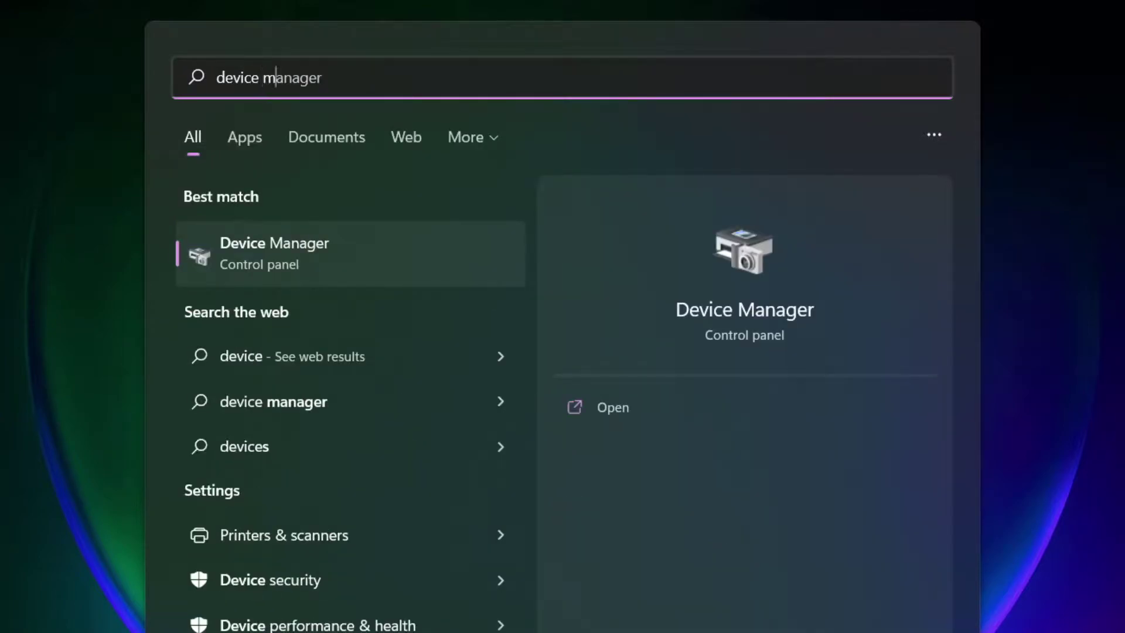
{"action": "type", "text": "anag"}
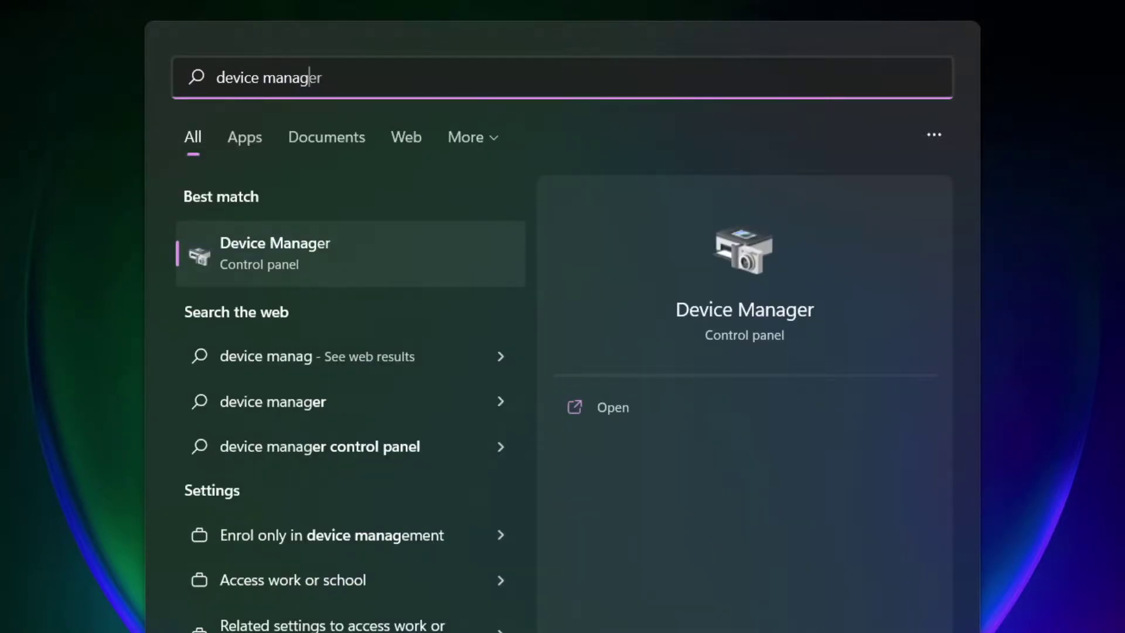
{"action": "type", "text": "er"}
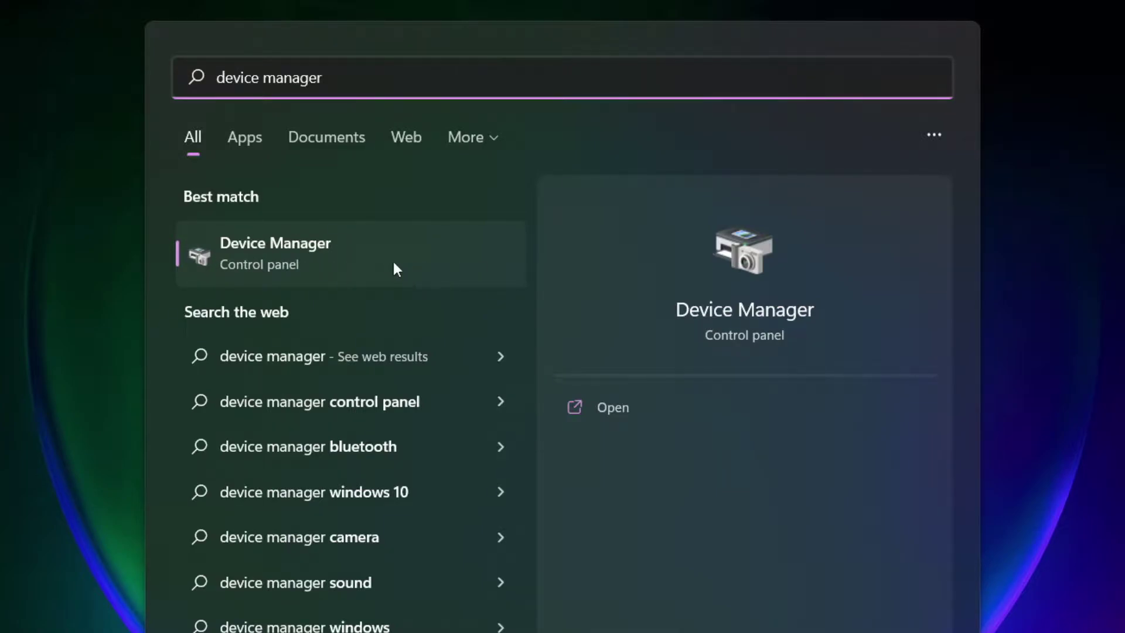
{"action": "left_click", "coordinate": [413, 267]}
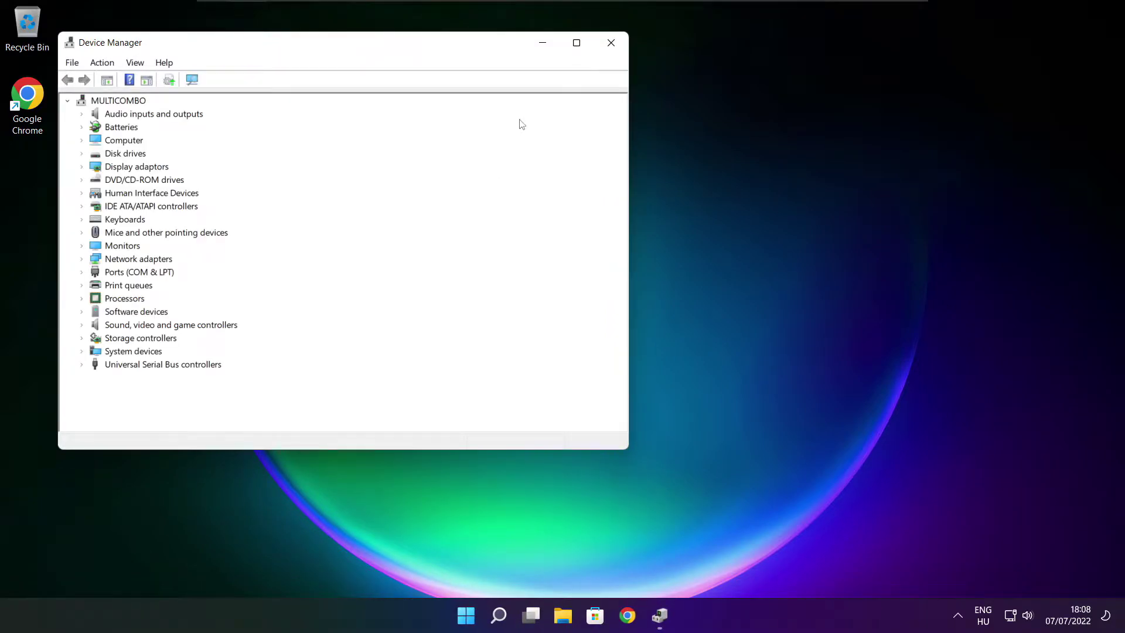
{"action": "left_click", "coordinate": [576, 42]}
- Update the driver of the VMware SVGA 3D display adaptor by searching automatically for drivers, and close the update wizard
{"action": "left_click", "coordinate": [35, 130]}
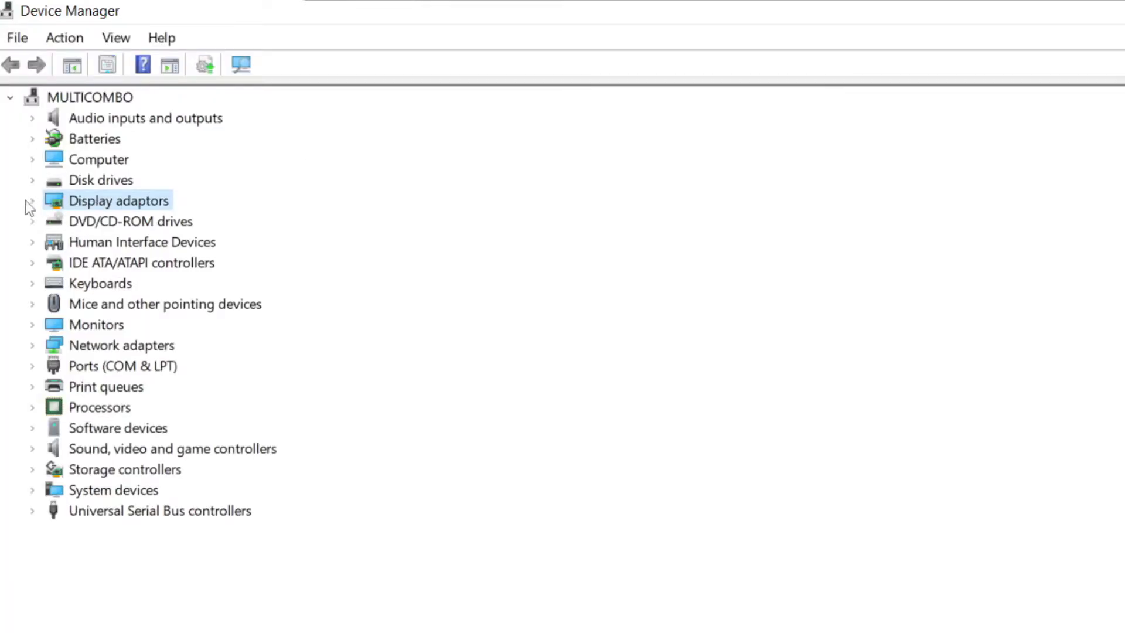
{"action": "left_click", "coordinate": [33, 201]}
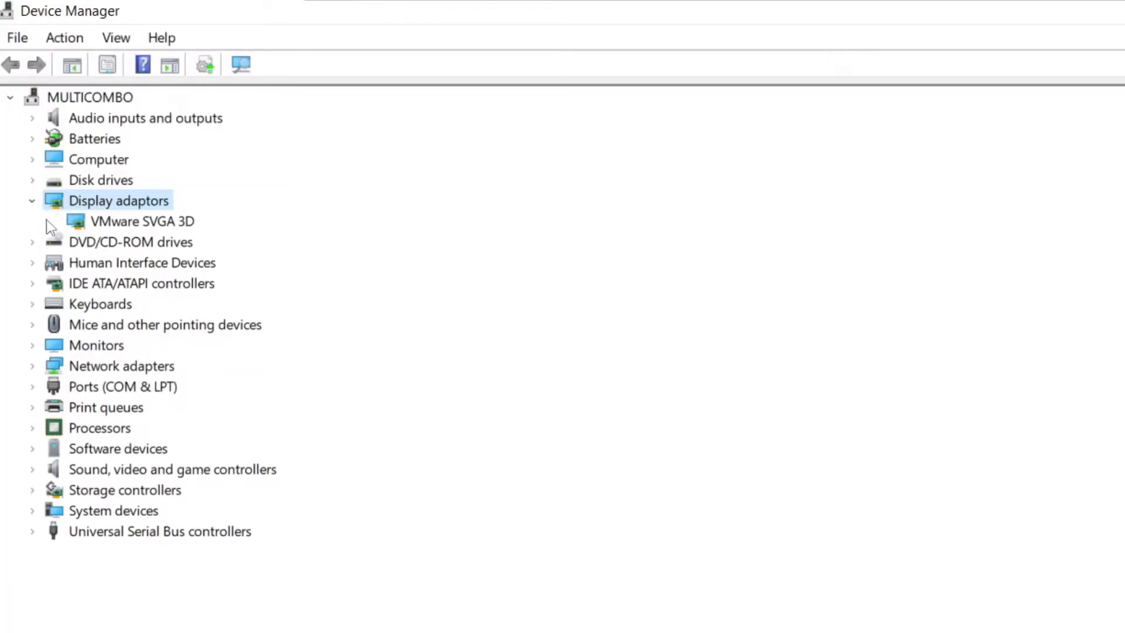
{"action": "left_click", "coordinate": [167, 225]}
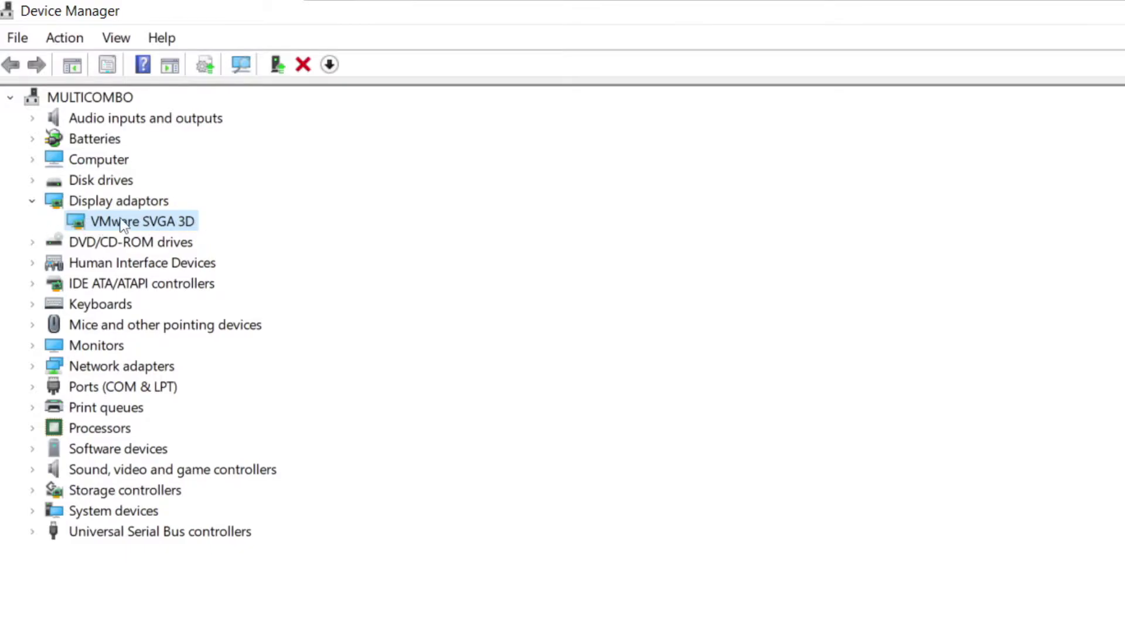
{"action": "right_click", "coordinate": [121, 224]}
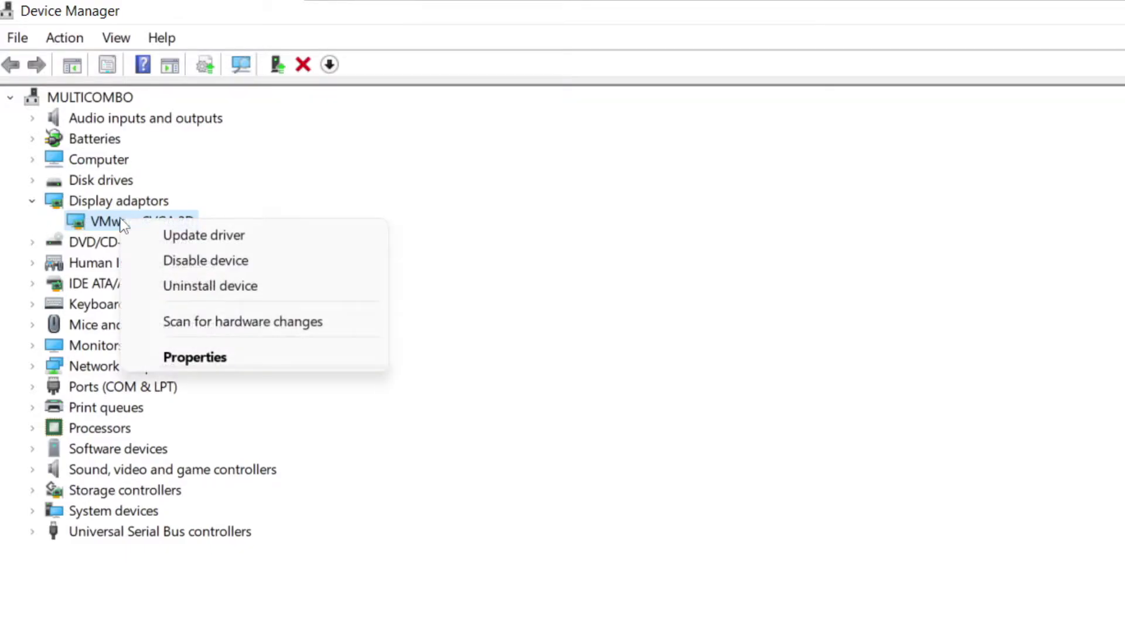
{"action": "left_click", "coordinate": [249, 239]}
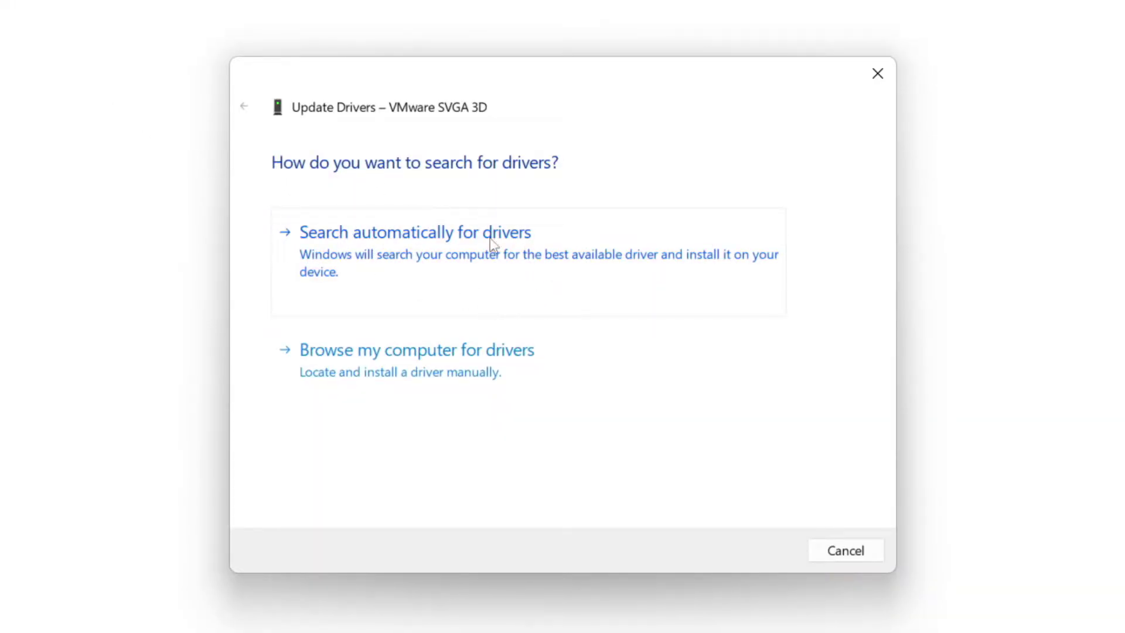
{"action": "left_click", "coordinate": [492, 259]}
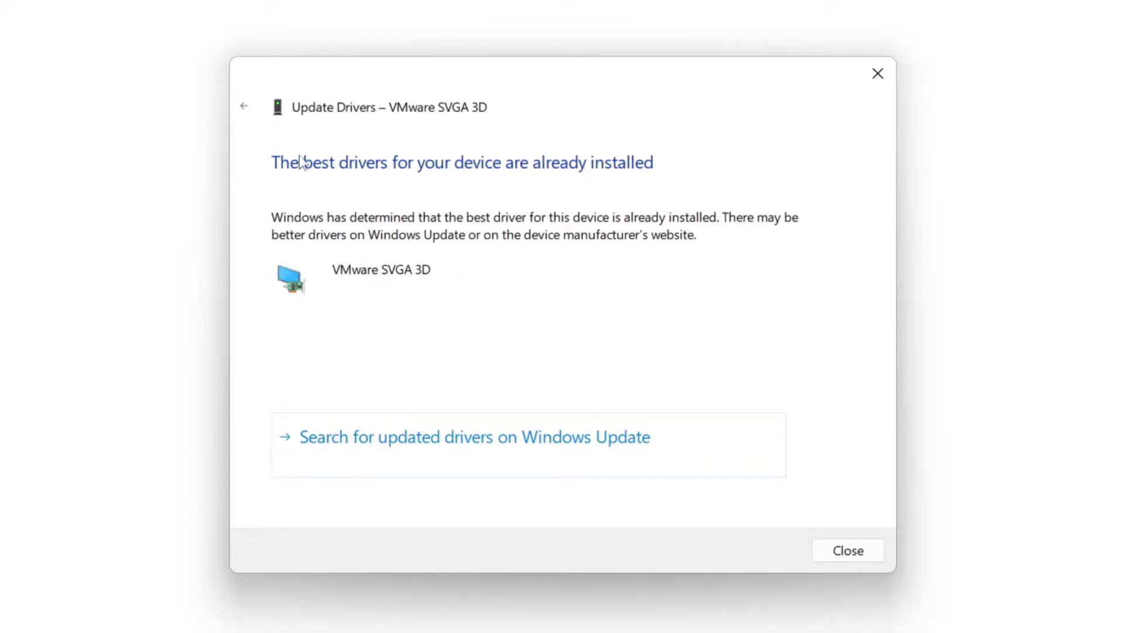
{"action": "left_click", "coordinate": [847, 550]}
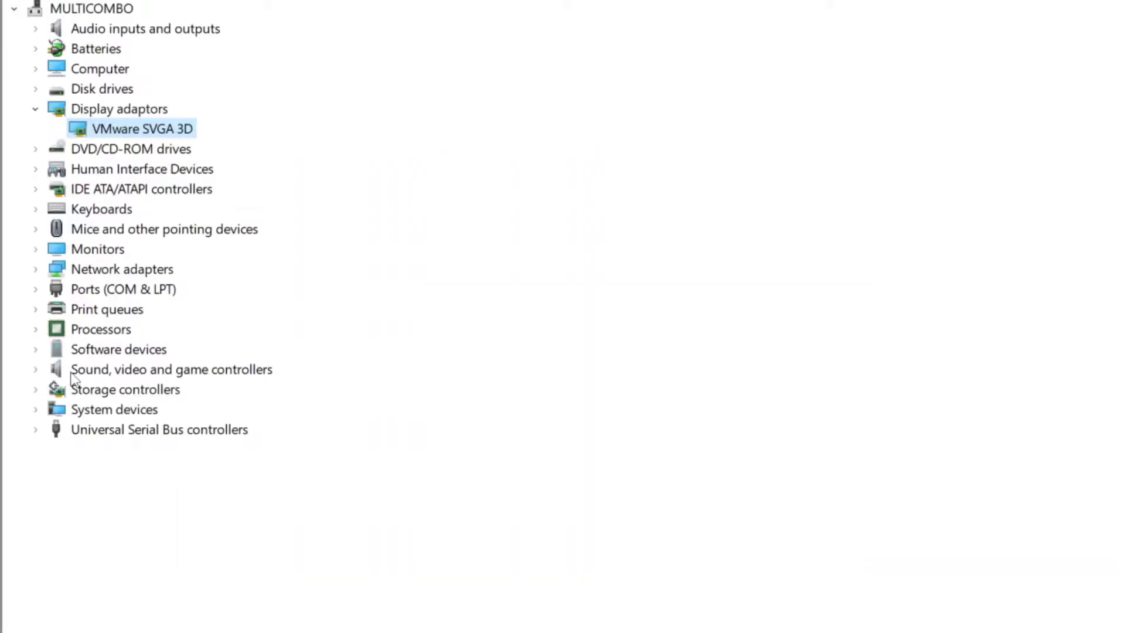
- Update the High Definition Audio Device driver with an automatic search, then close the update wizard and Device Manager
{"action": "left_click", "coordinate": [71, 373]}
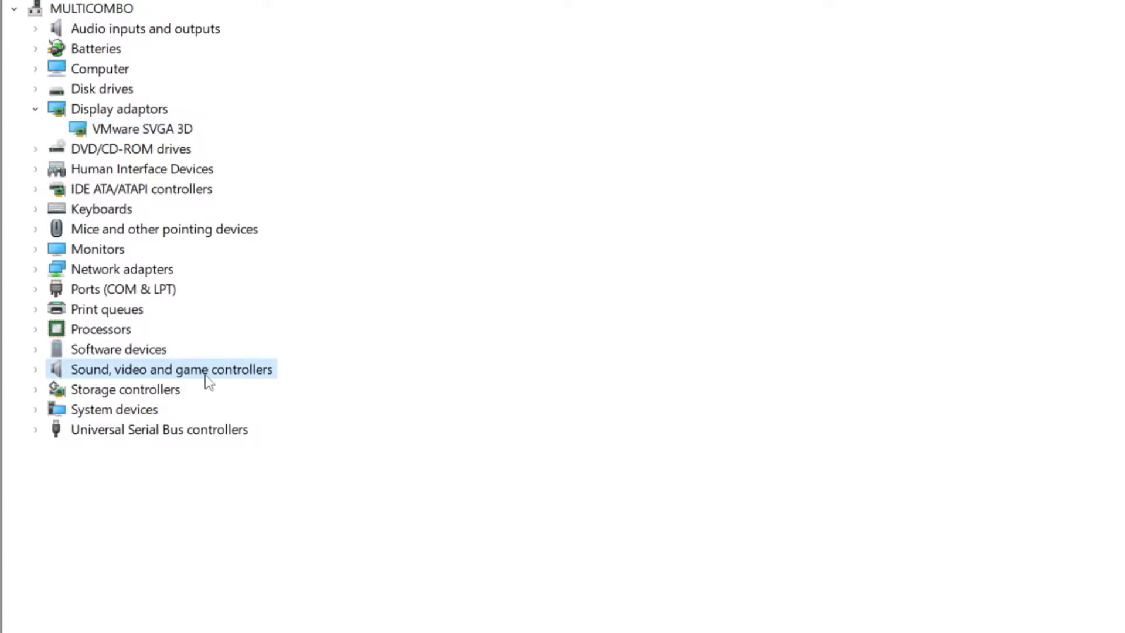
{"action": "left_click", "coordinate": [35, 369]}
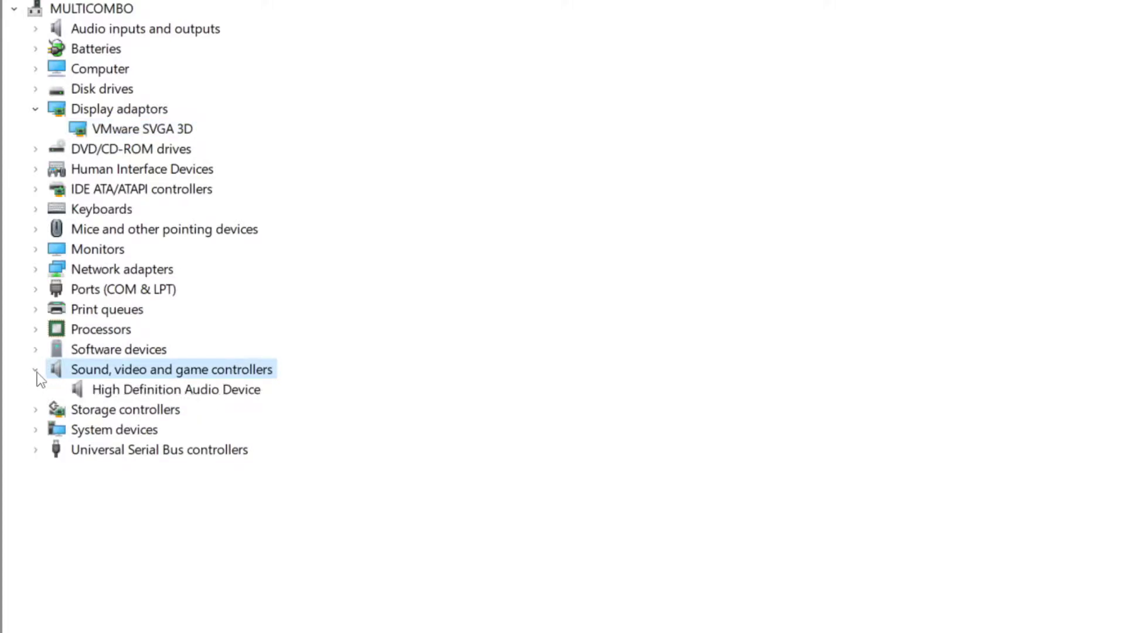
{"action": "left_click", "coordinate": [188, 393]}
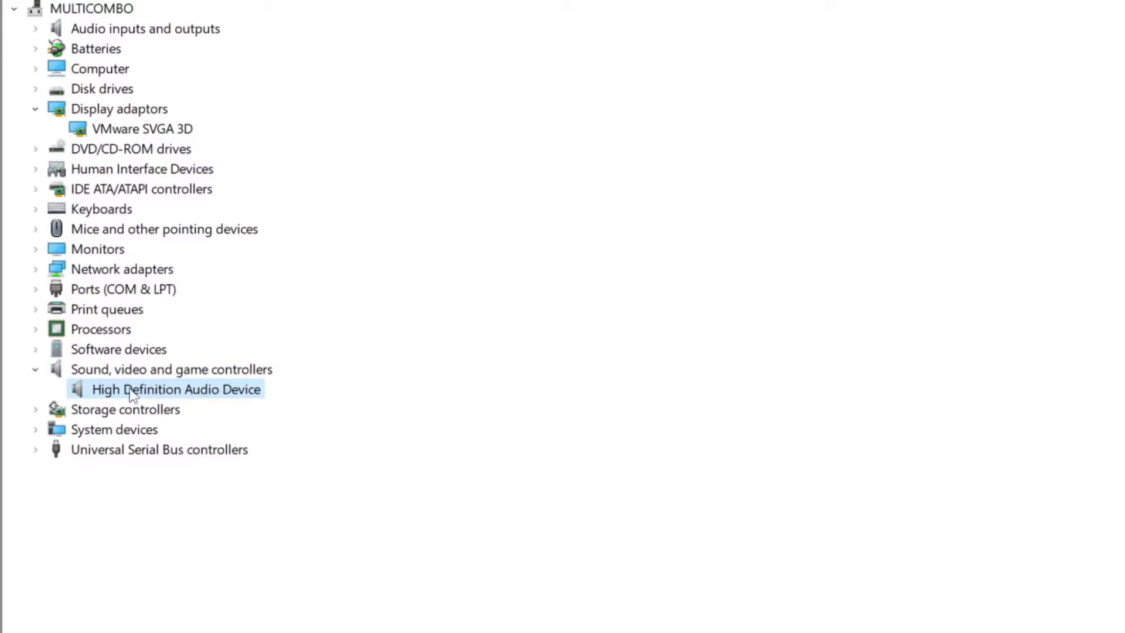
{"action": "right_click", "coordinate": [165, 391]}
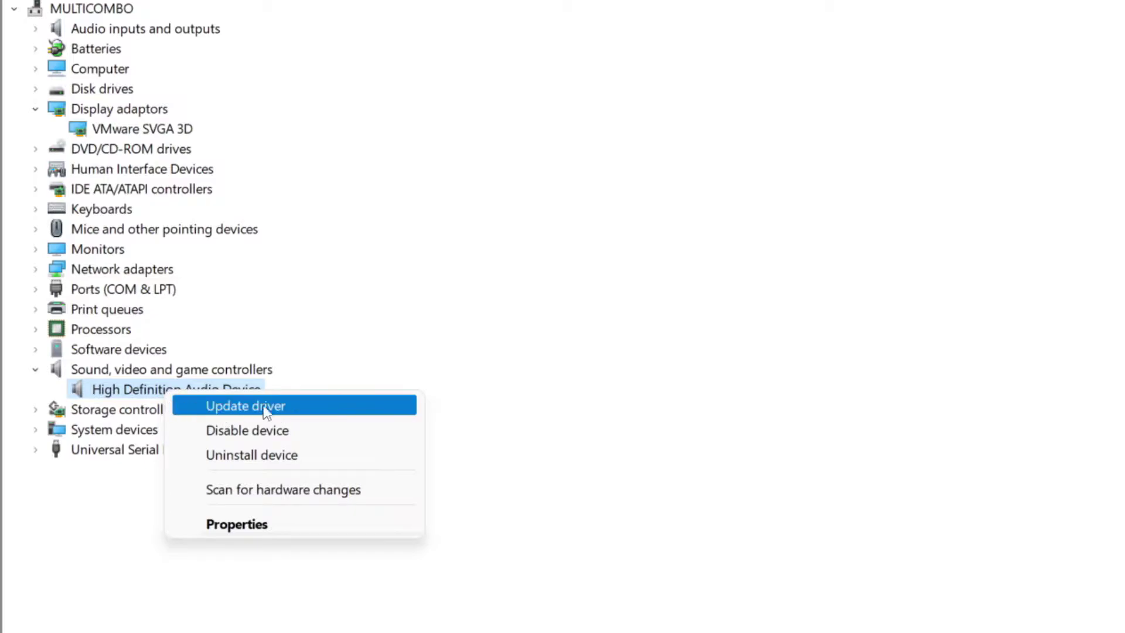
{"action": "left_click", "coordinate": [333, 413]}
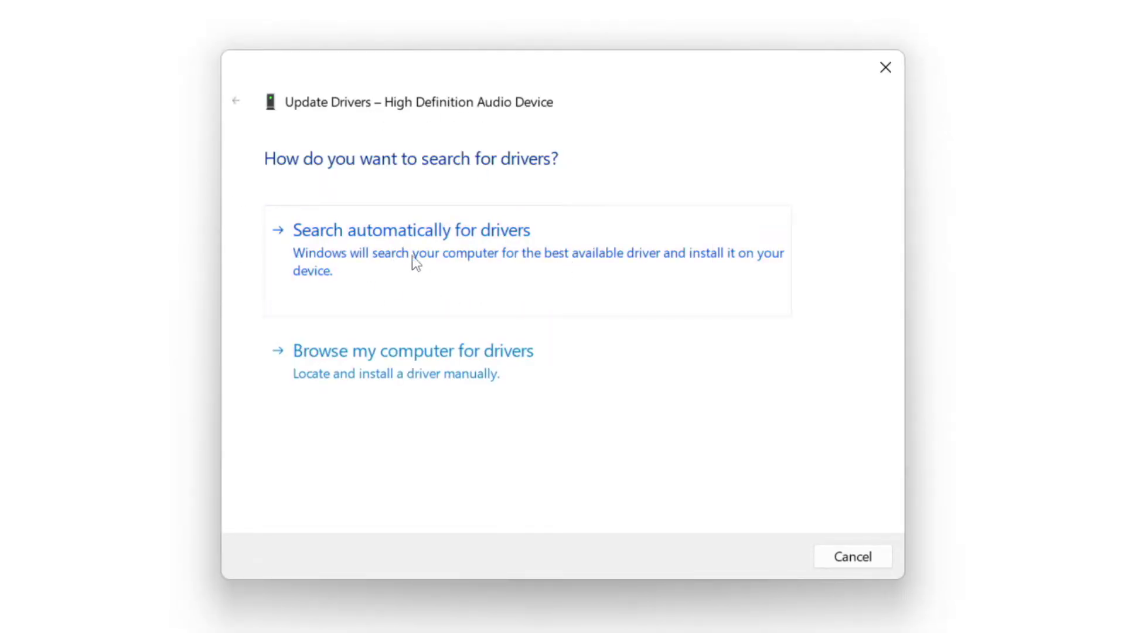
{"action": "left_click", "coordinate": [448, 254]}
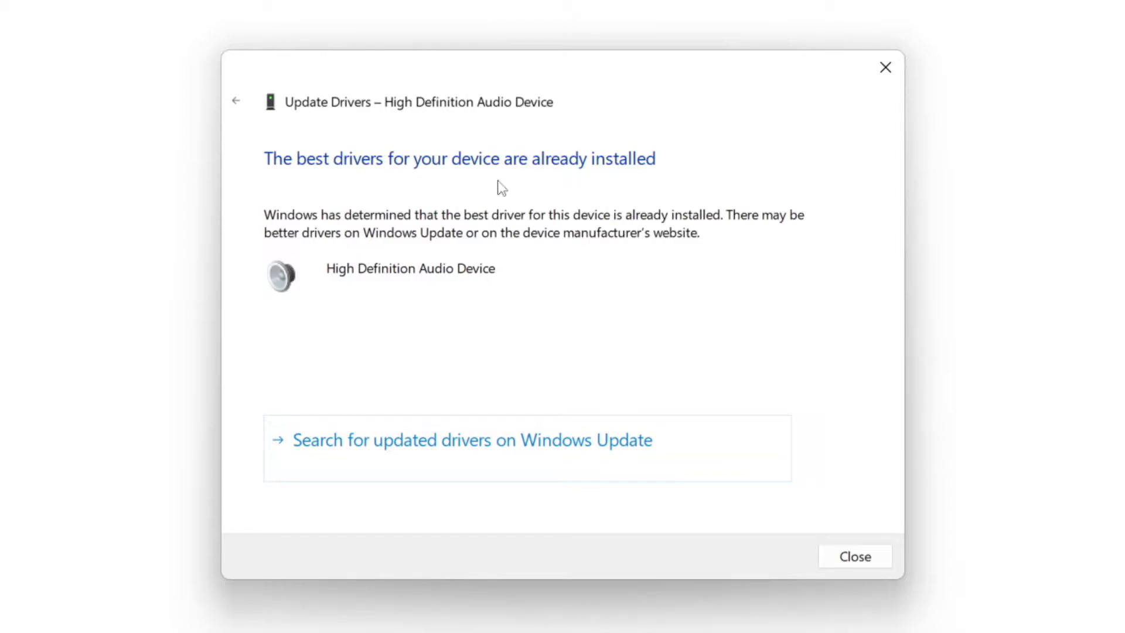
{"action": "left_click", "coordinate": [857, 557]}
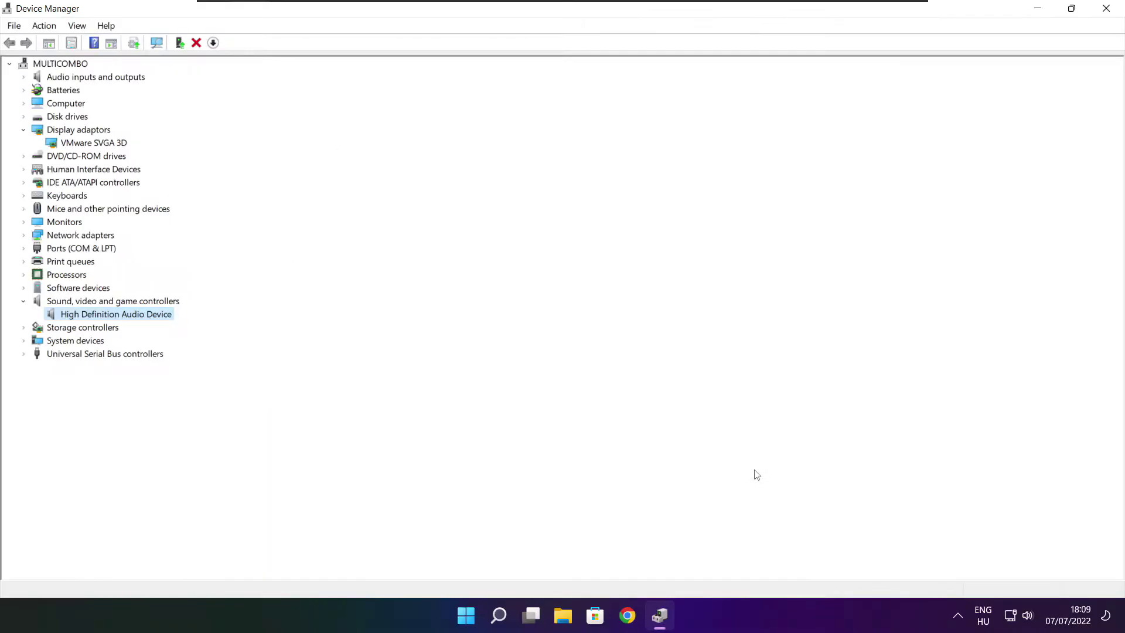
{"action": "left_click", "coordinate": [1106, 9]}
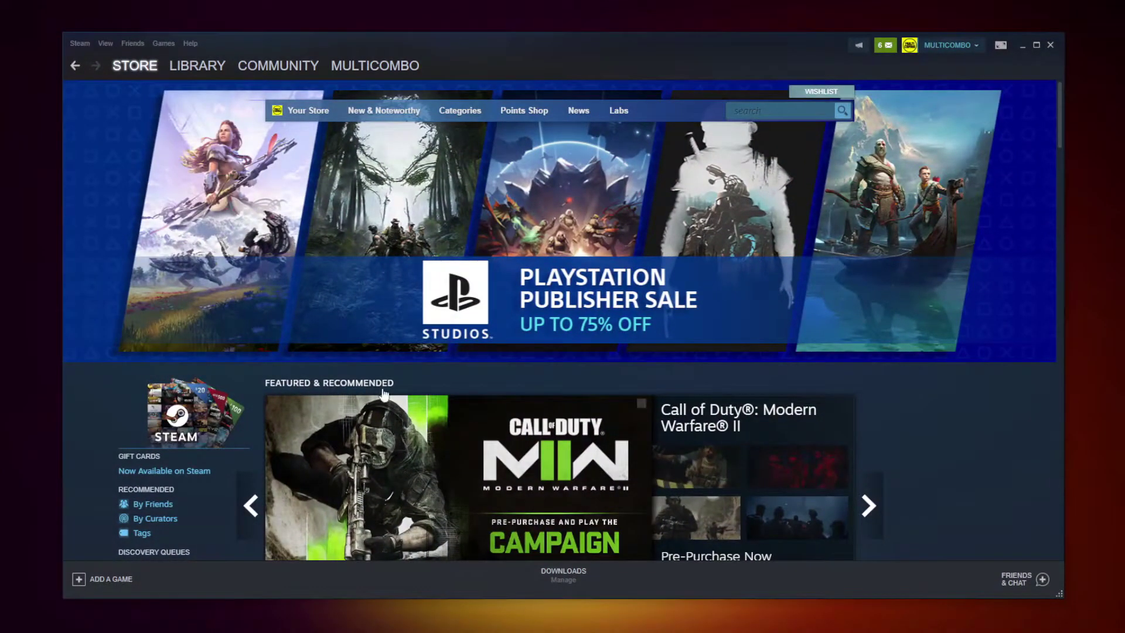
- In the Steam library, open the properties of the favorite game marked NOT WORKING GAME and verify the integrity of its local files
{"action": "mouse_move", "coordinate": [193, 84]}
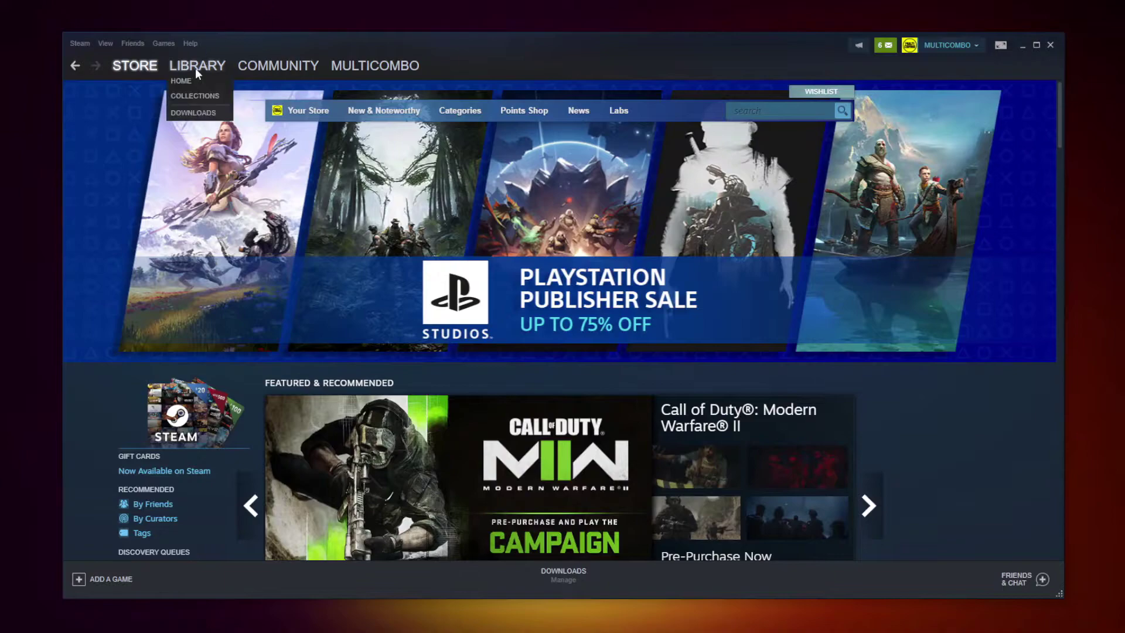
{"action": "left_click", "coordinate": [193, 66]}
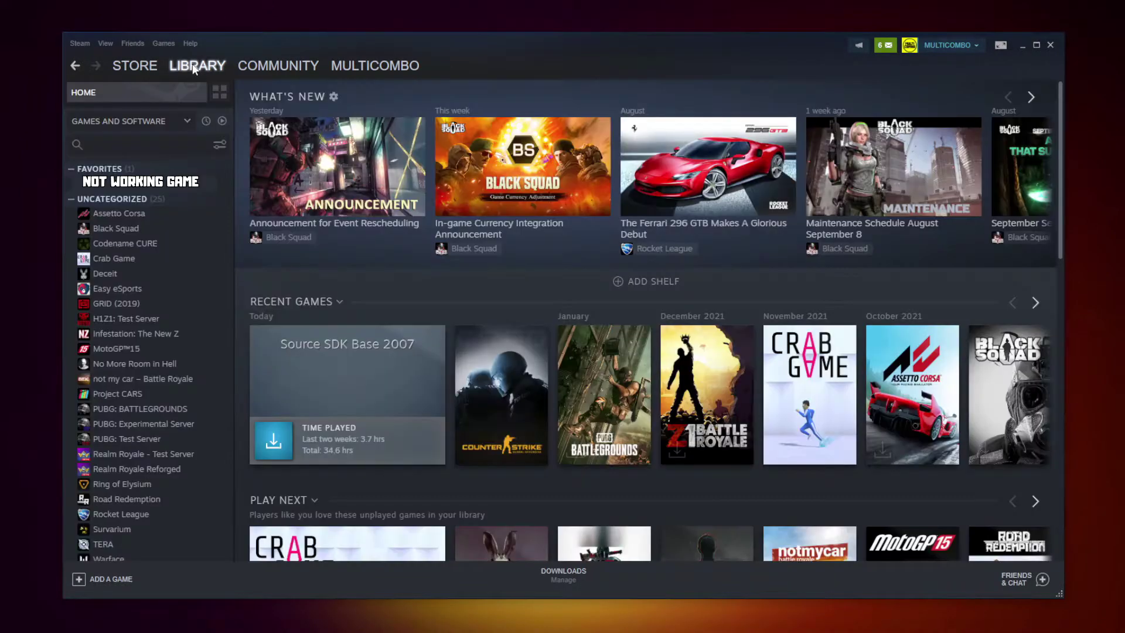
{"action": "right_click", "coordinate": [211, 189]}
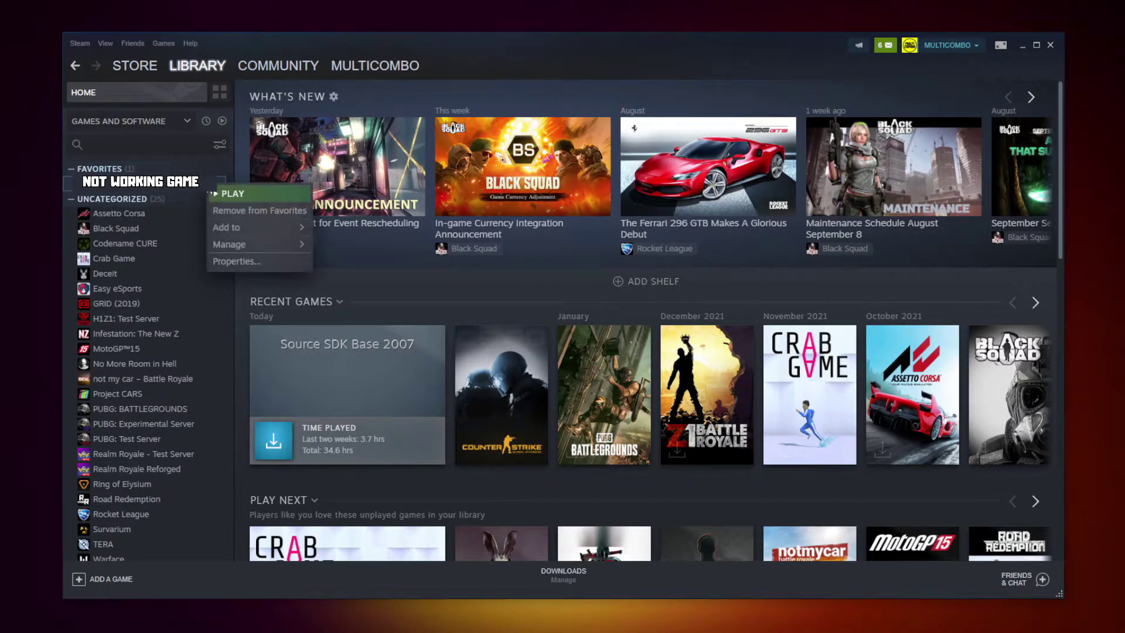
{"action": "left_click", "coordinate": [251, 261]}
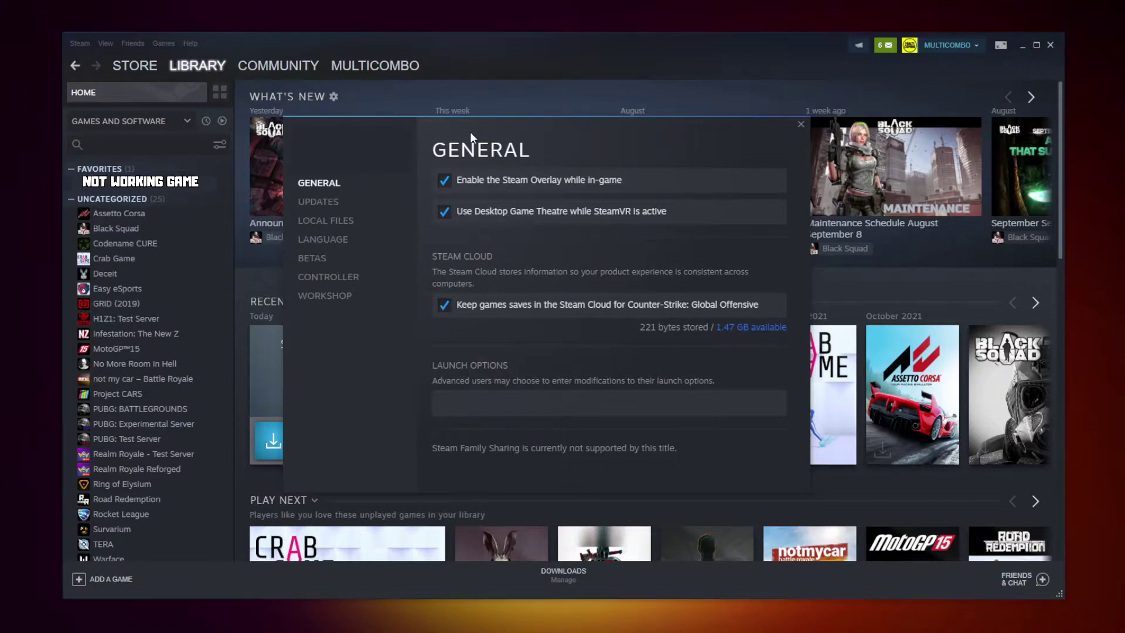
{"action": "left_click", "coordinate": [330, 222]}
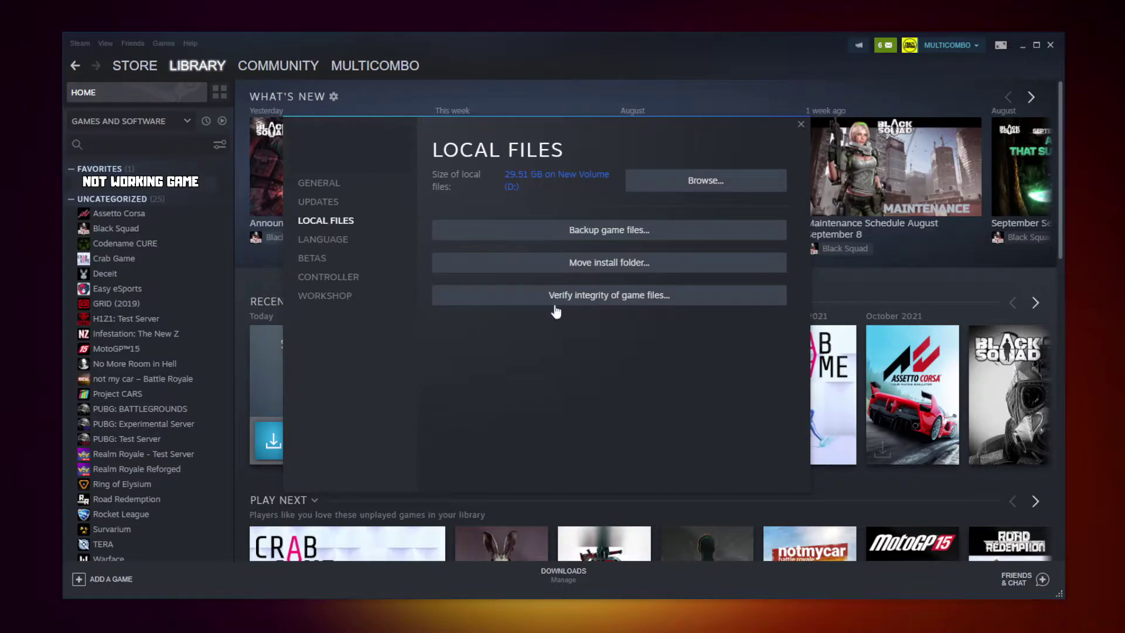
{"action": "left_click", "coordinate": [613, 299]}
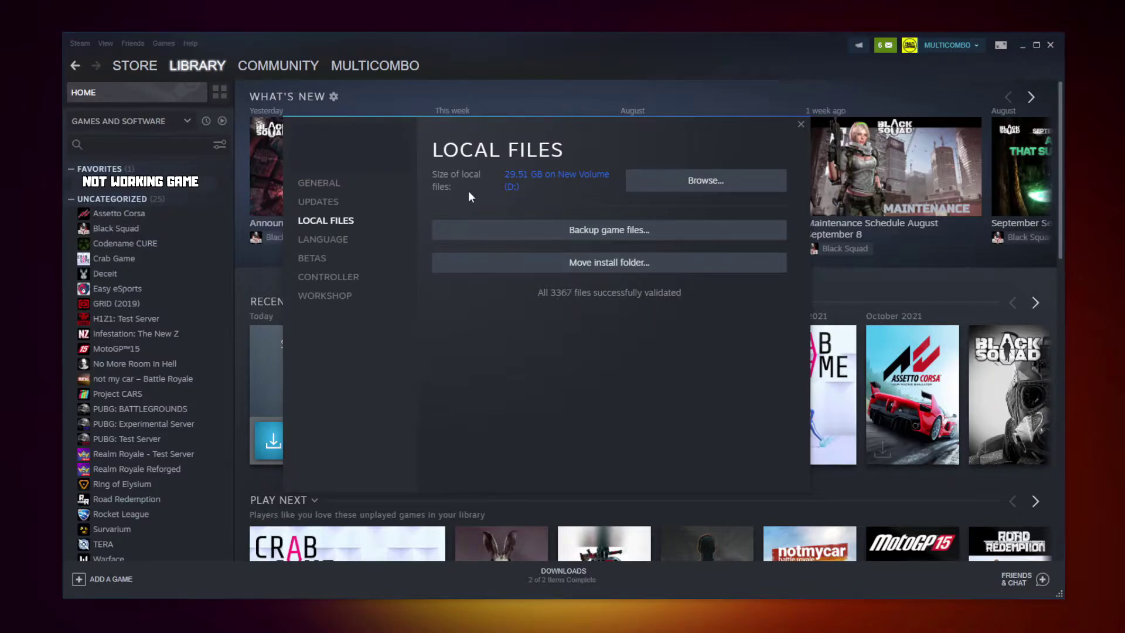
- Browse to the game's install folder and show the compatibility settings in the properties of the game's application file
{"action": "left_click", "coordinate": [711, 185]}
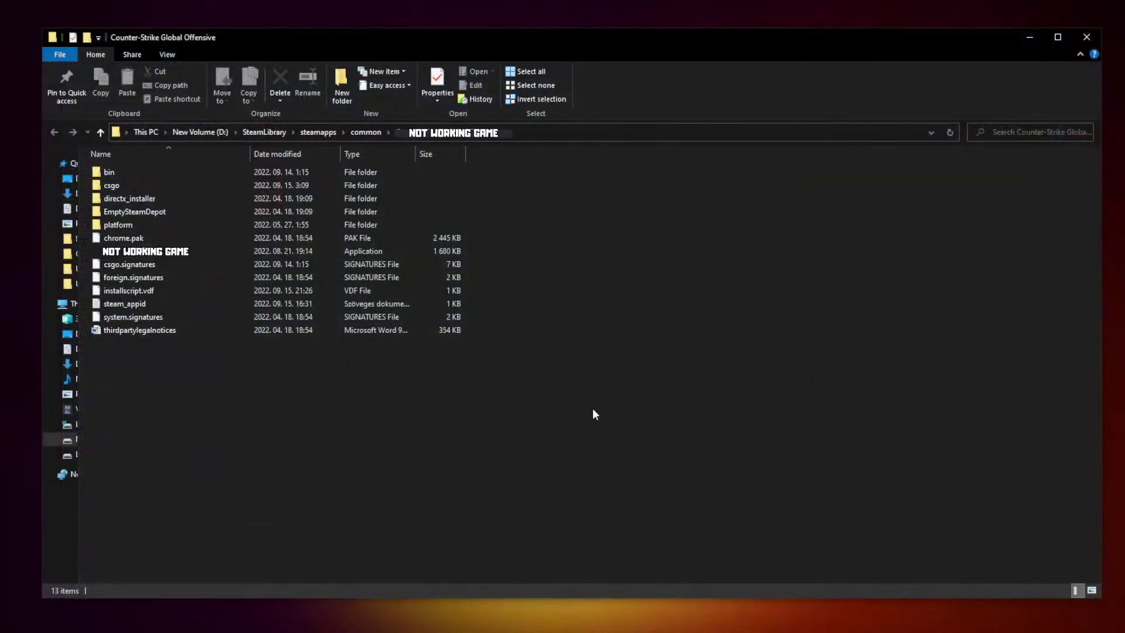
{"action": "left_click", "coordinate": [262, 256]}
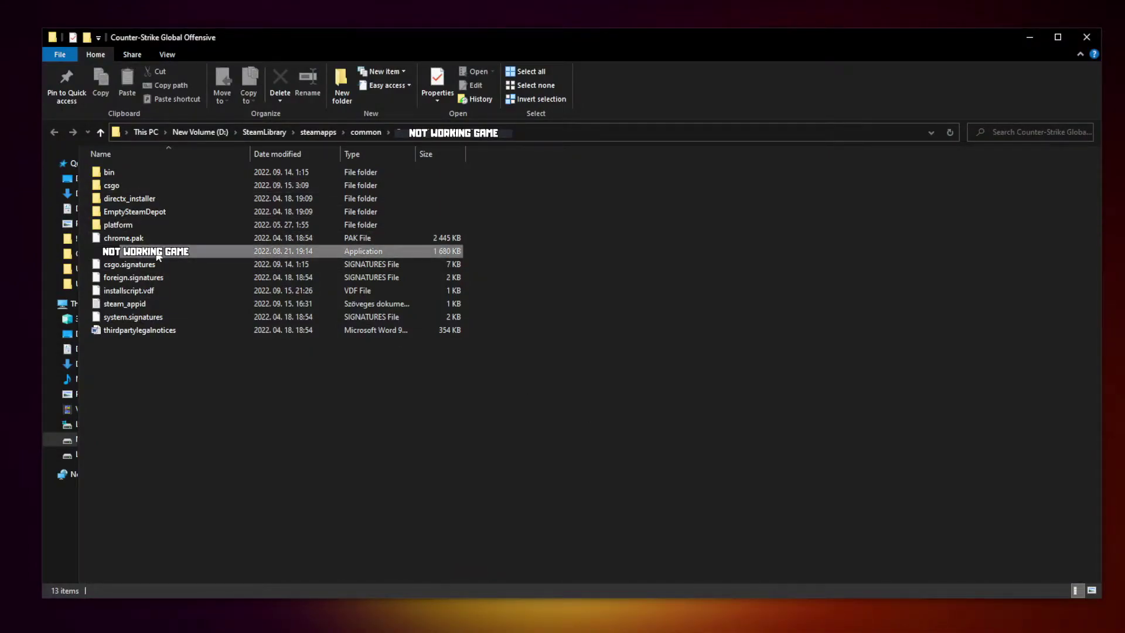
{"action": "right_click", "coordinate": [225, 252]}
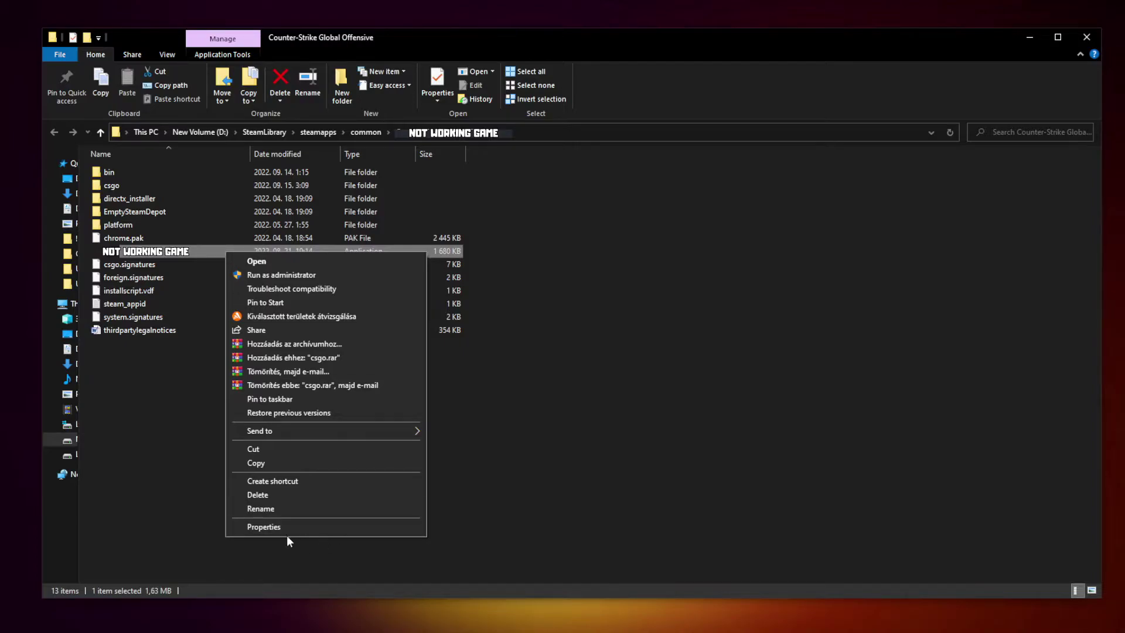
{"action": "left_click", "coordinate": [324, 525]}
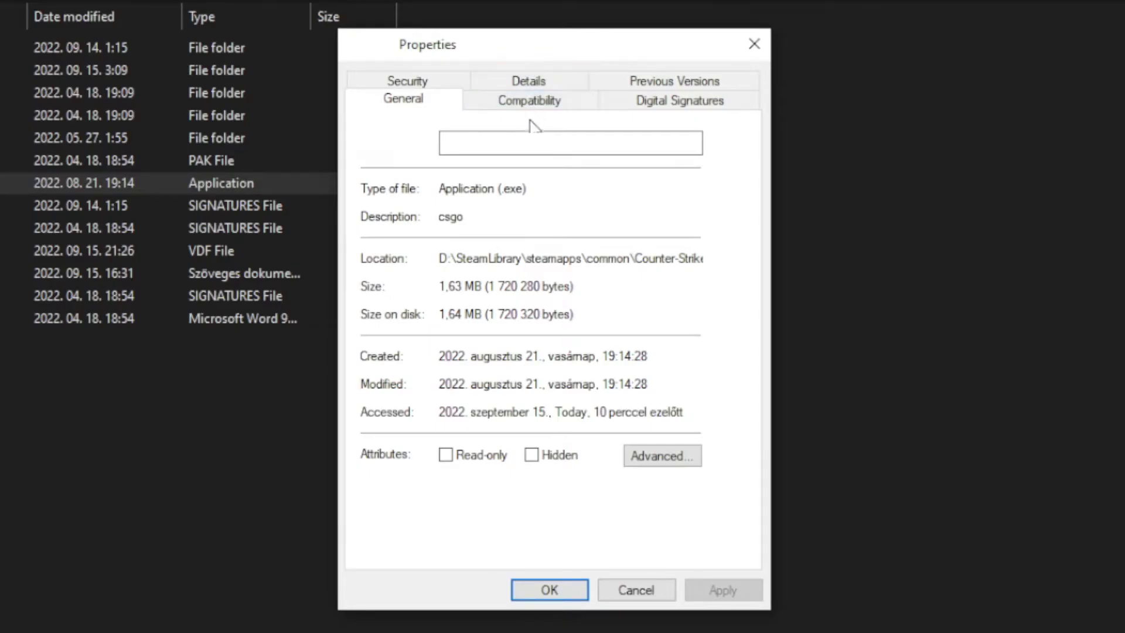
{"action": "left_click", "coordinate": [542, 105]}
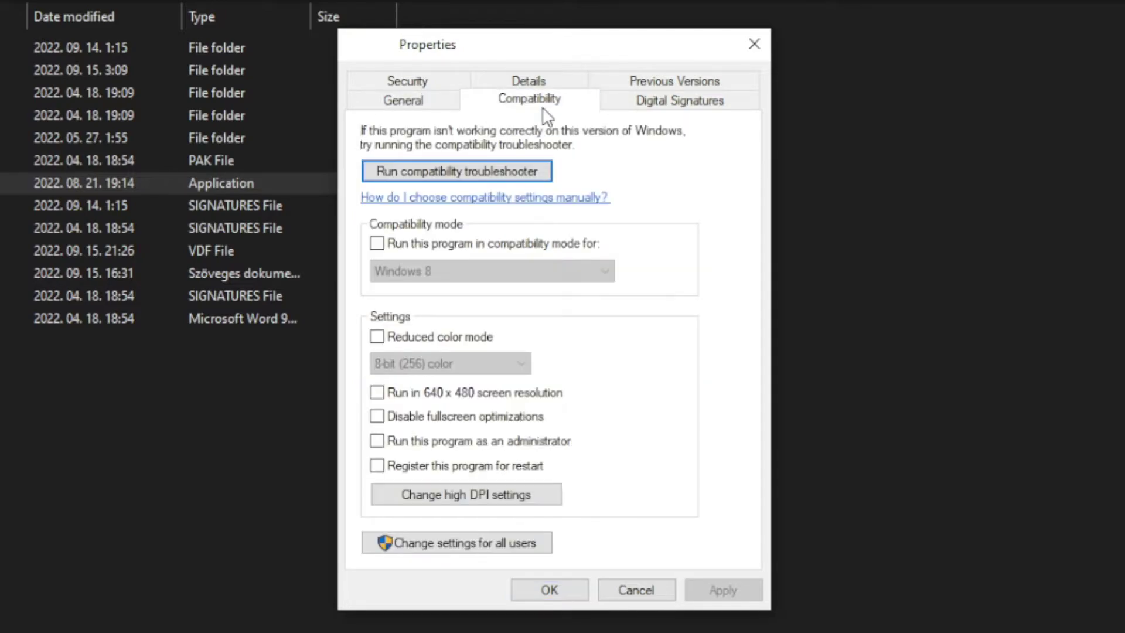
- Set the game executable to run in Windows 8 compatibility mode, disable fullscreen optimizations, run it as an administrator, and apply the settings
{"action": "left_click", "coordinate": [378, 243]}
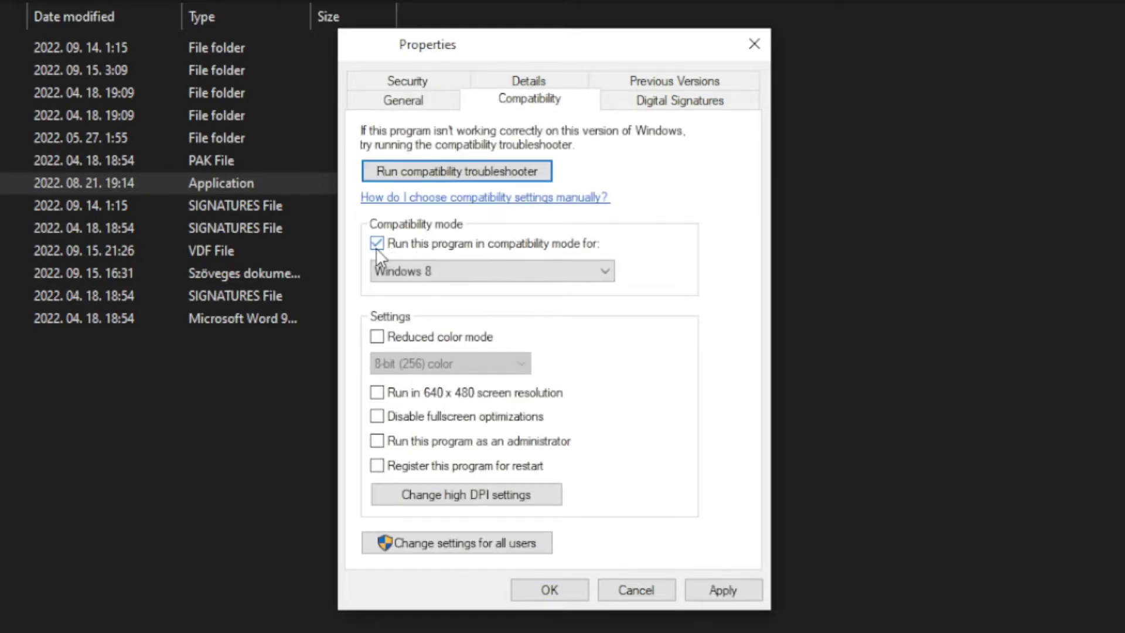
{"action": "left_click", "coordinate": [435, 269]}
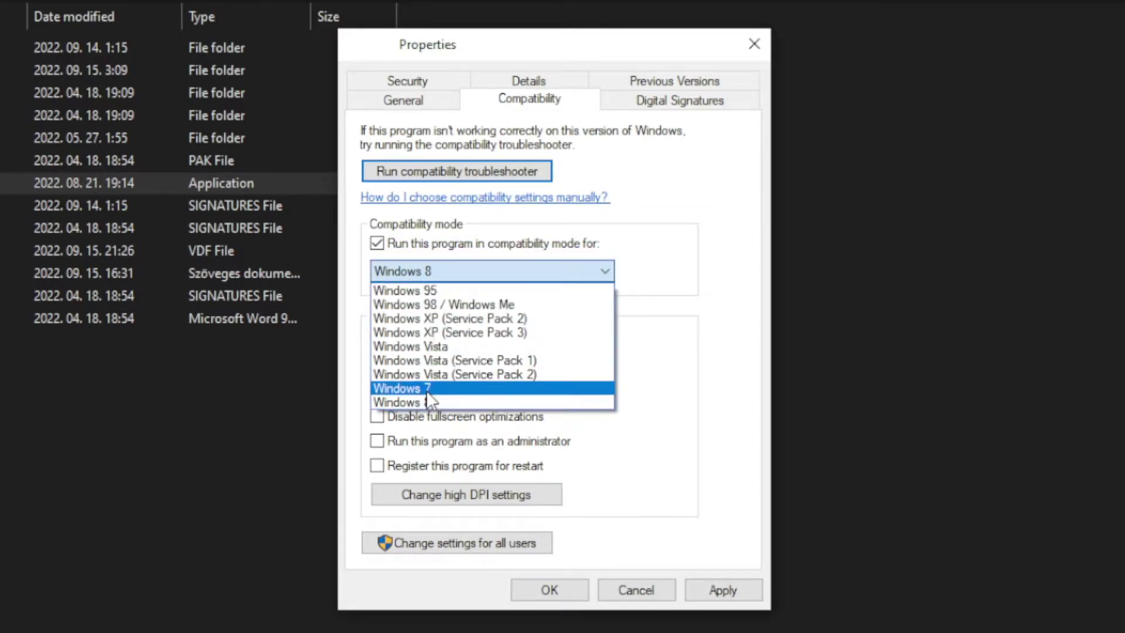
{"action": "left_click", "coordinate": [434, 404]}
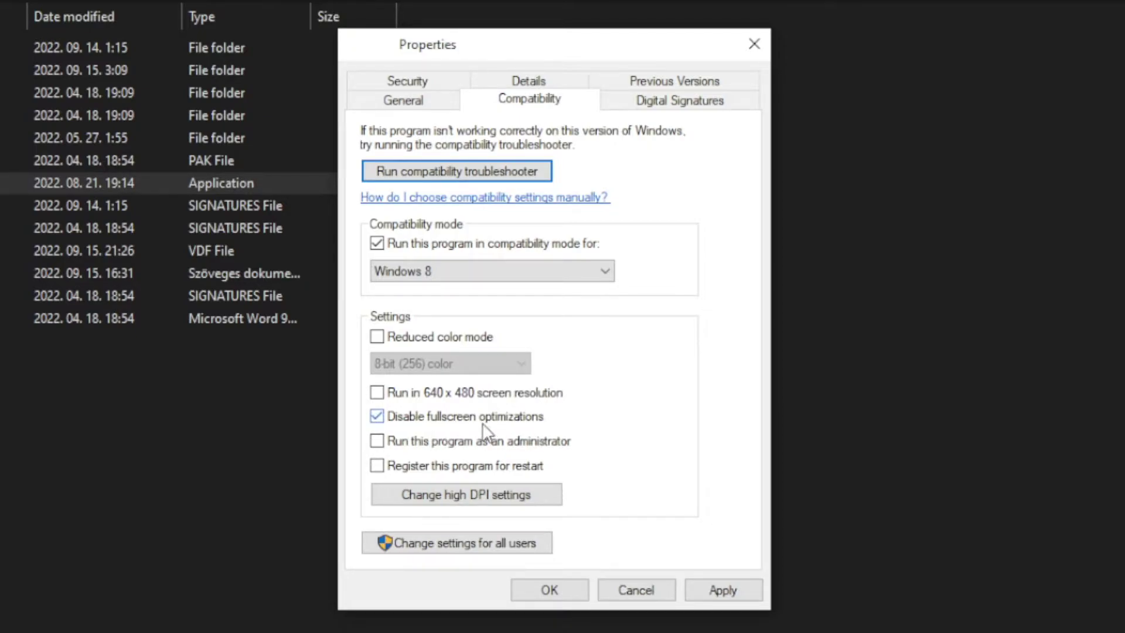
{"action": "left_click", "coordinate": [539, 442]}
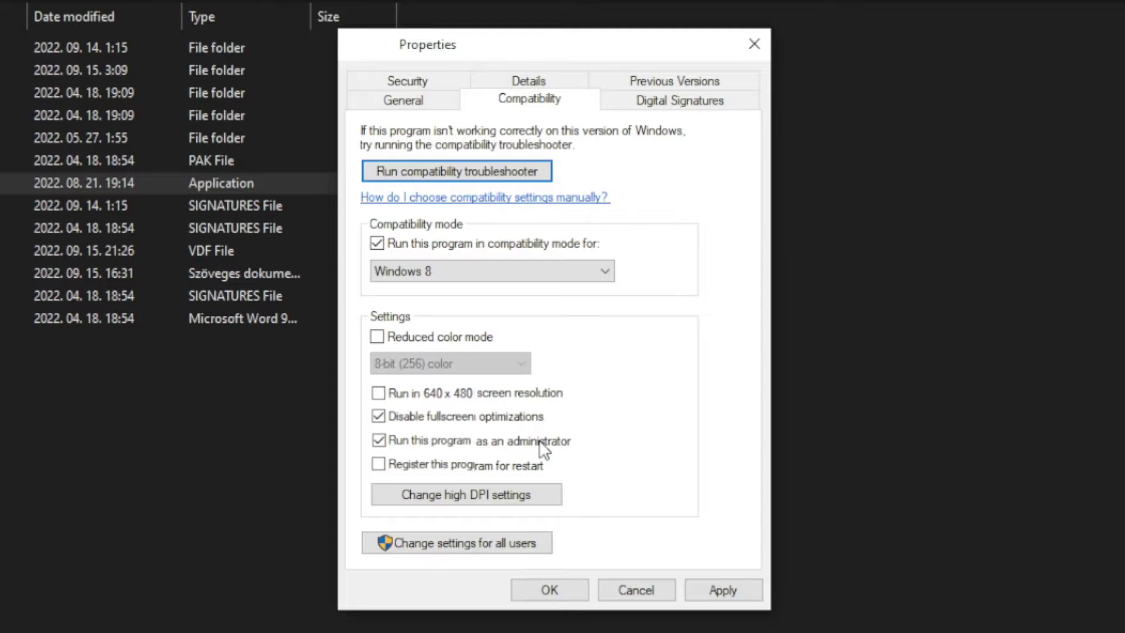
{"action": "left_click", "coordinate": [730, 588]}
{"action": "left_click", "coordinate": [547, 592]}
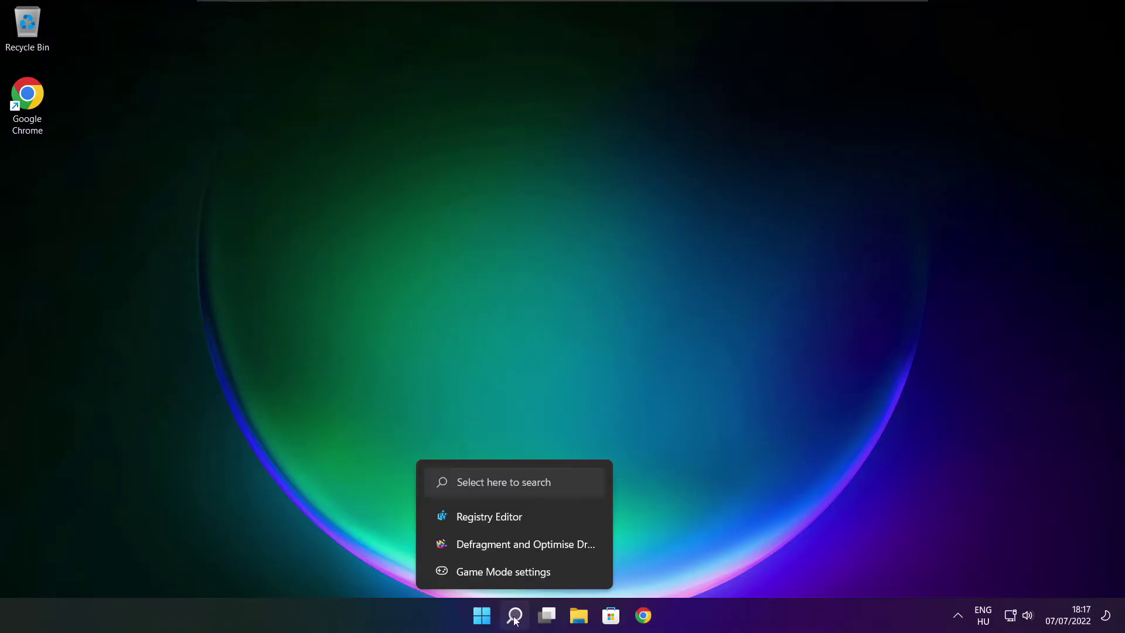
- Search Windows for updates, check for new updates in Windows Update, and close Settings
{"action": "left_click", "coordinate": [515, 615]}
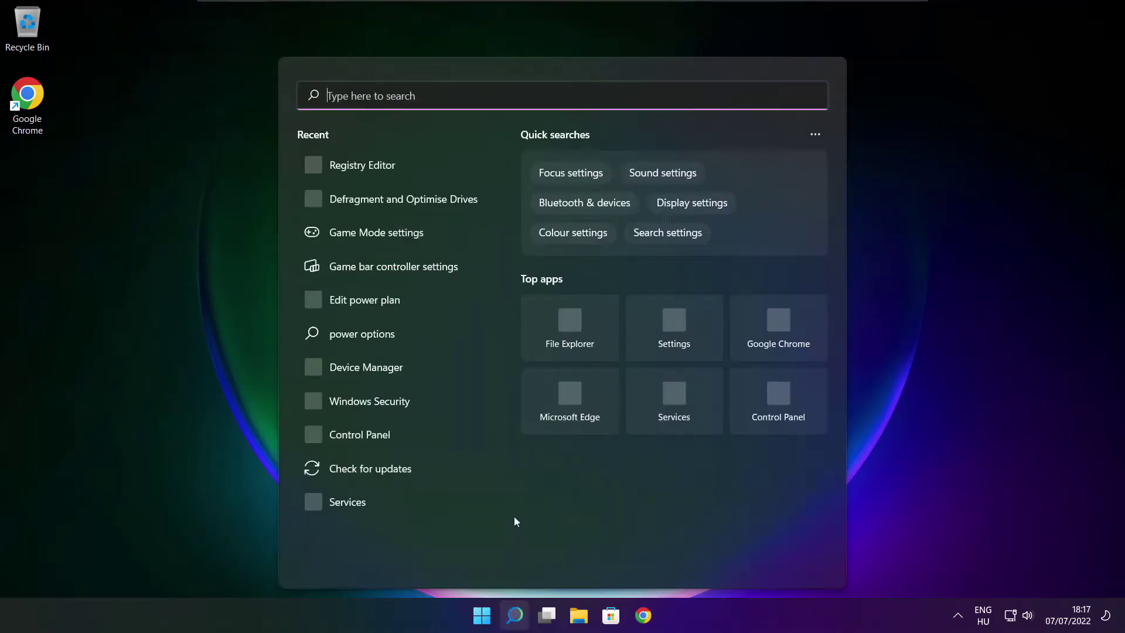
{"action": "type", "text": "u"}
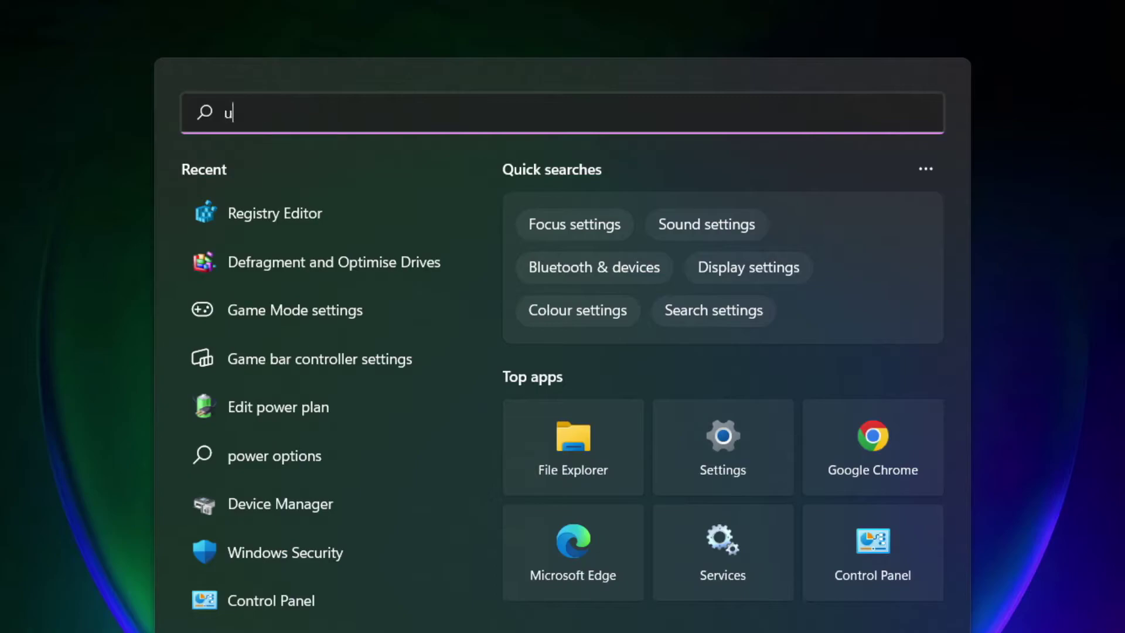
{"action": "type", "text": "pdates"}
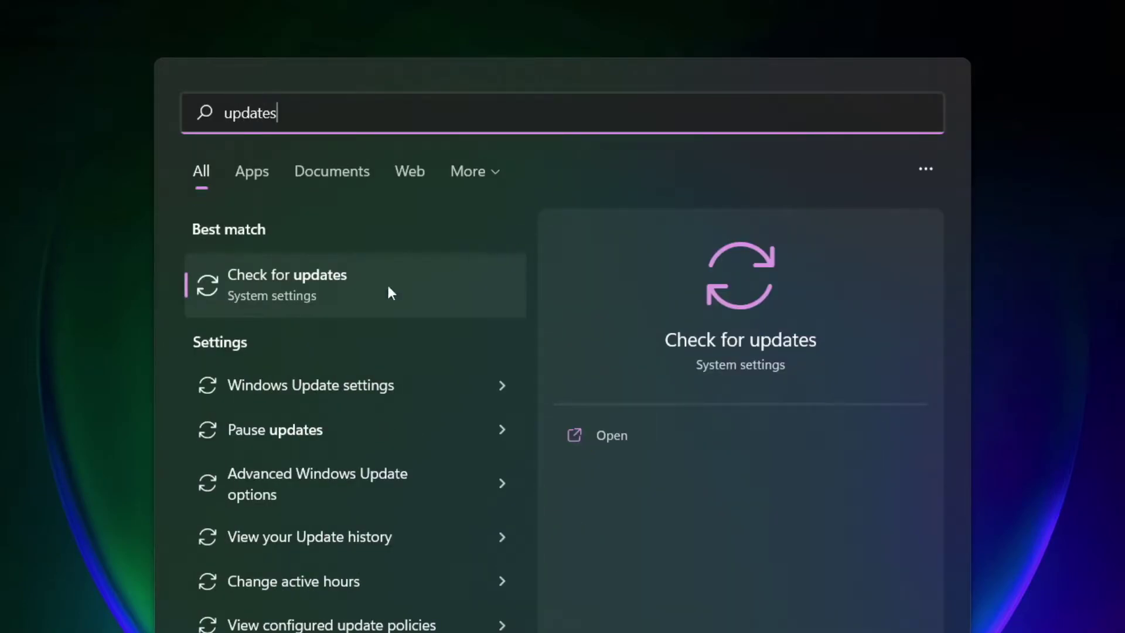
{"action": "left_click", "coordinate": [341, 293]}
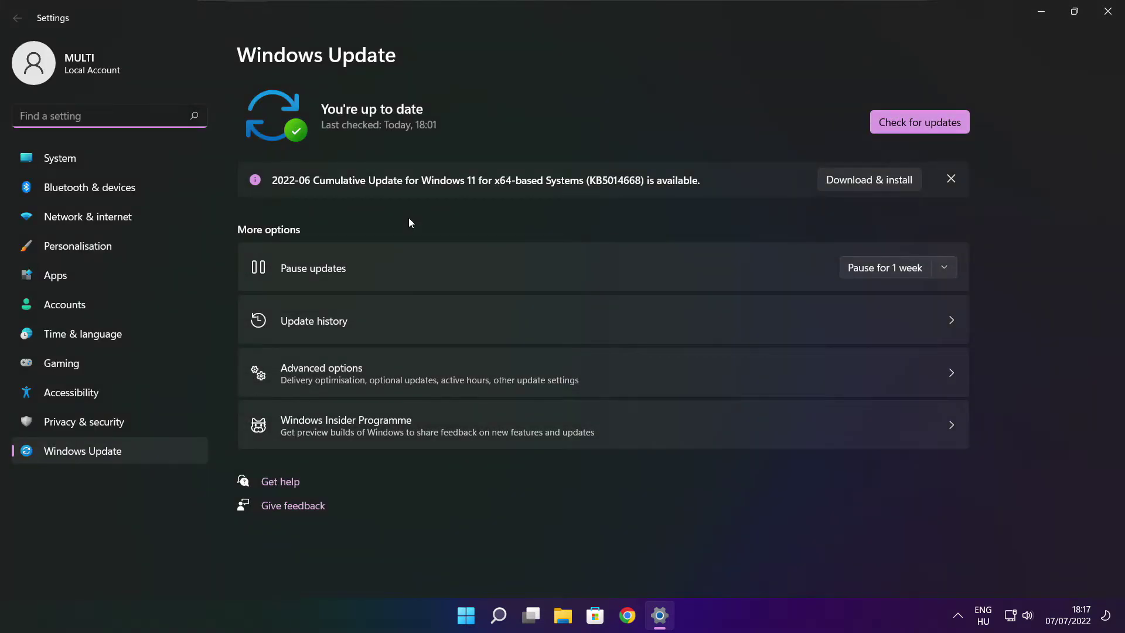
{"action": "left_click", "coordinate": [919, 122]}
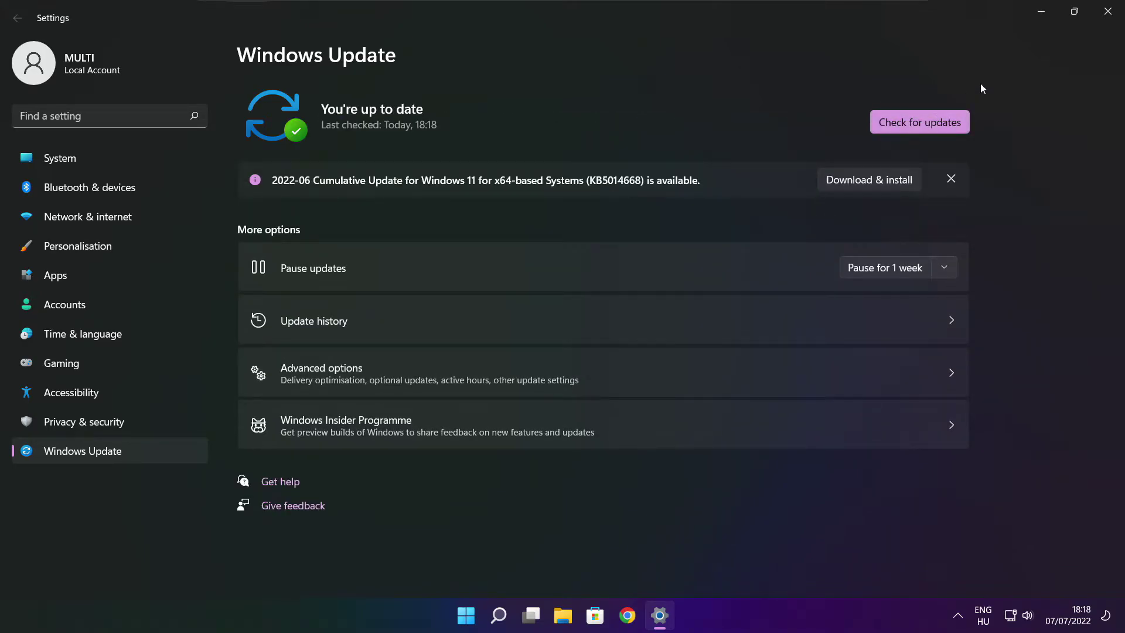
{"action": "left_click", "coordinate": [1107, 16]}
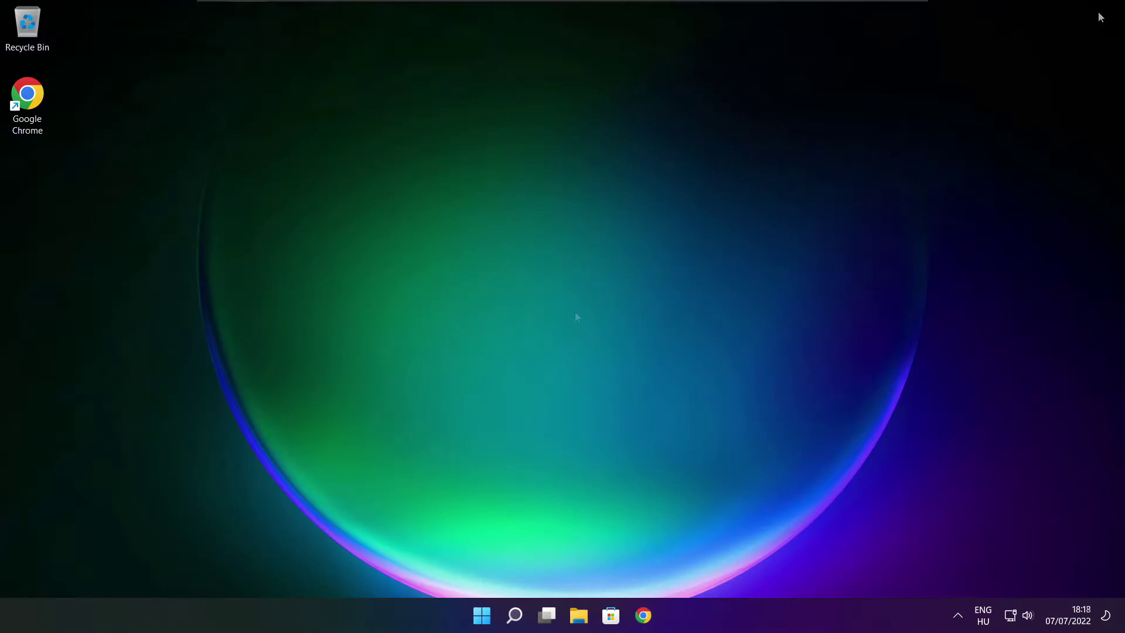
- Switch to Chrome and download the English DirectX End-User Runtime Web Installer from the Microsoft Download Center page
{"action": "mouse_move", "coordinate": [643, 620]}
{"action": "left_click", "coordinate": [642, 533]}
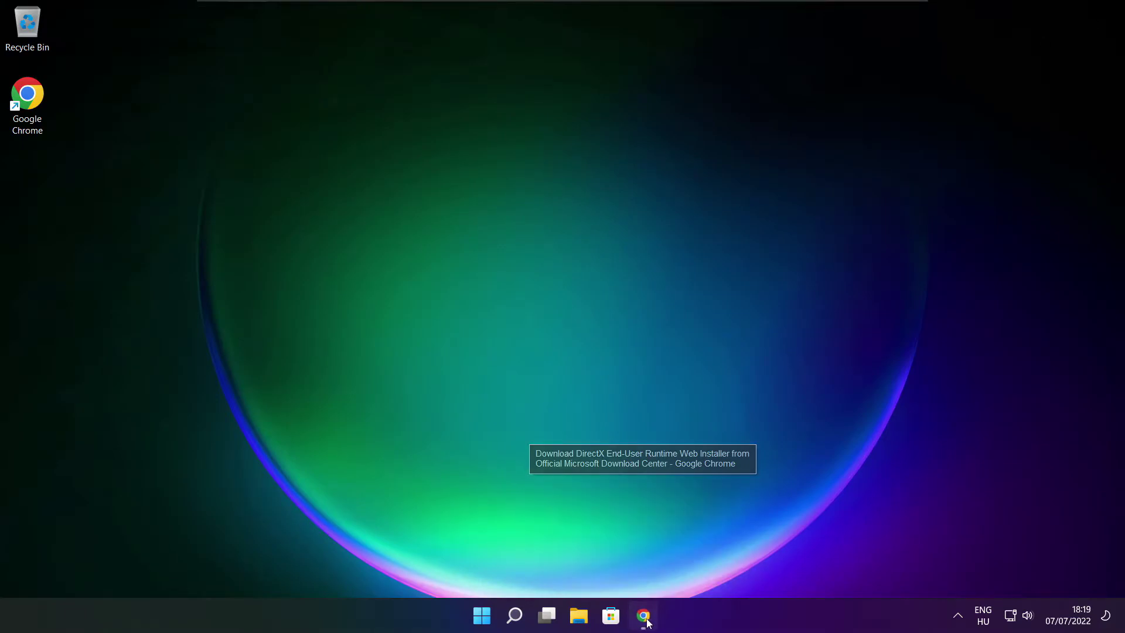
{"action": "key", "text": "ctrl+l"}
{"action": "key", "text": "Right"}
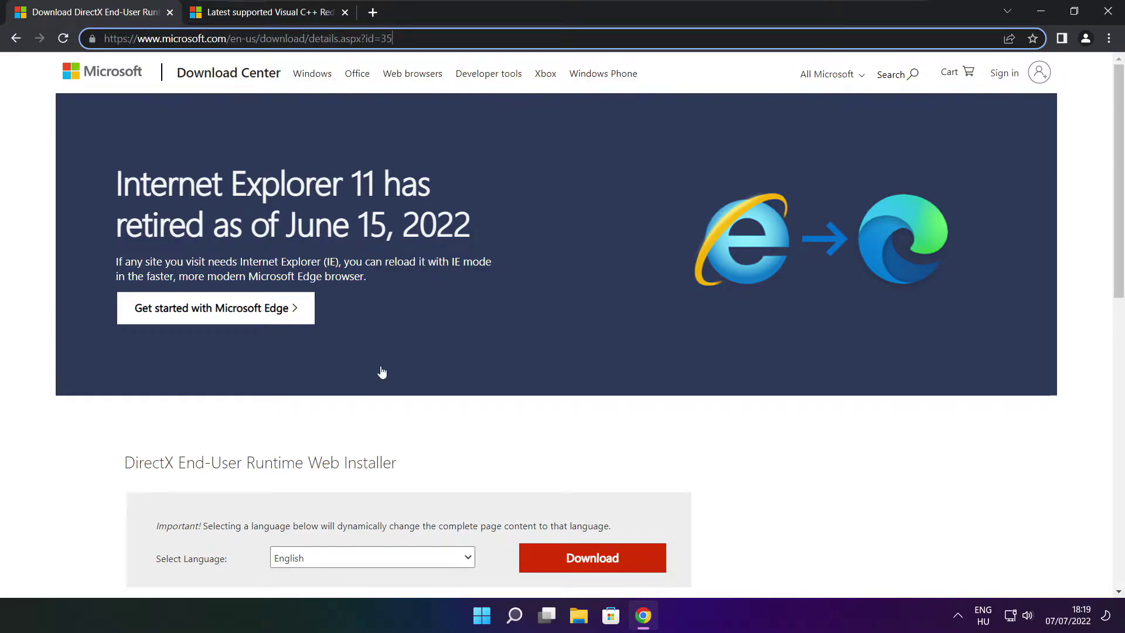
{"action": "left_click", "coordinate": [405, 426]}
{"action": "scroll", "coordinate": [417, 244], "scroll_direction": "down", "scroll_amount": 3}
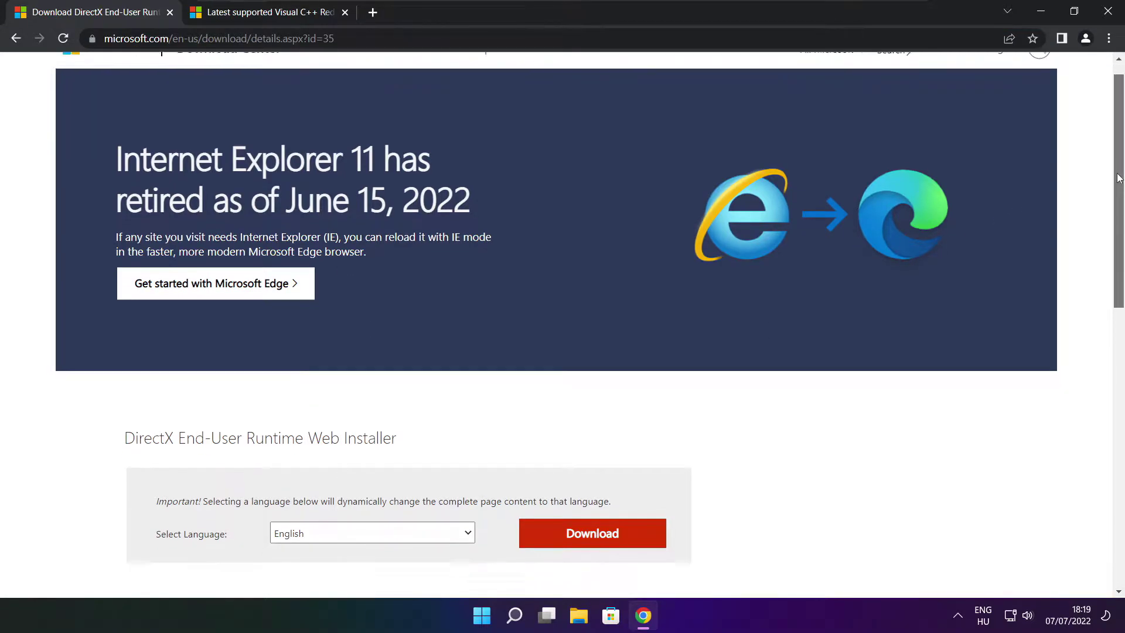
{"action": "left_click_drag", "start_coordinate": [417, 243], "coordinate": [480, 249]}
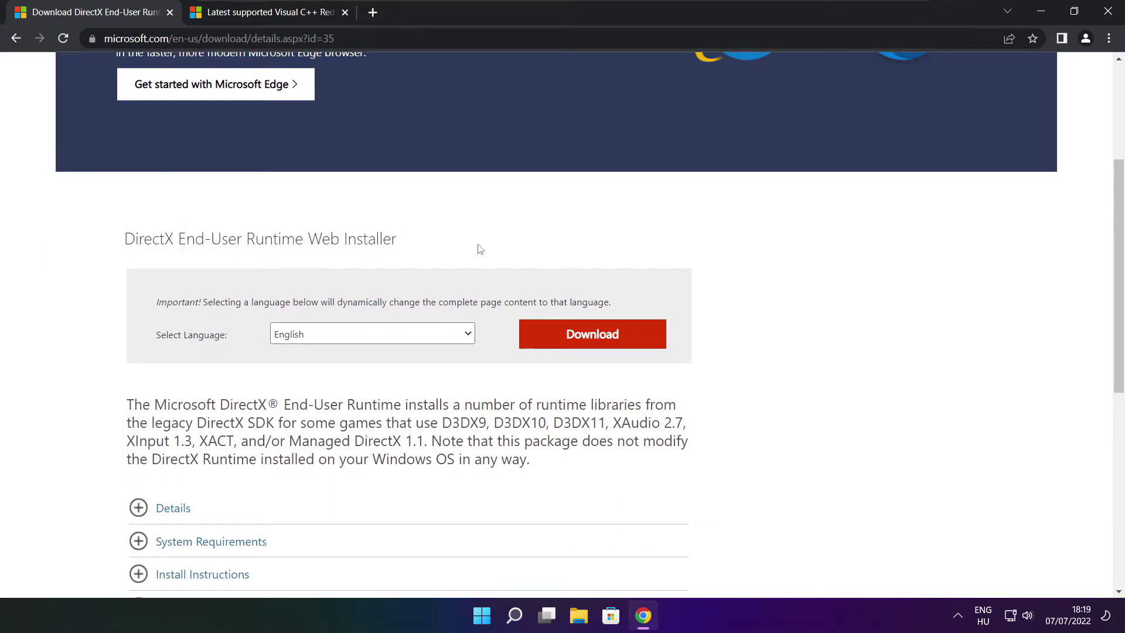
{"action": "left_click", "coordinate": [596, 337]}
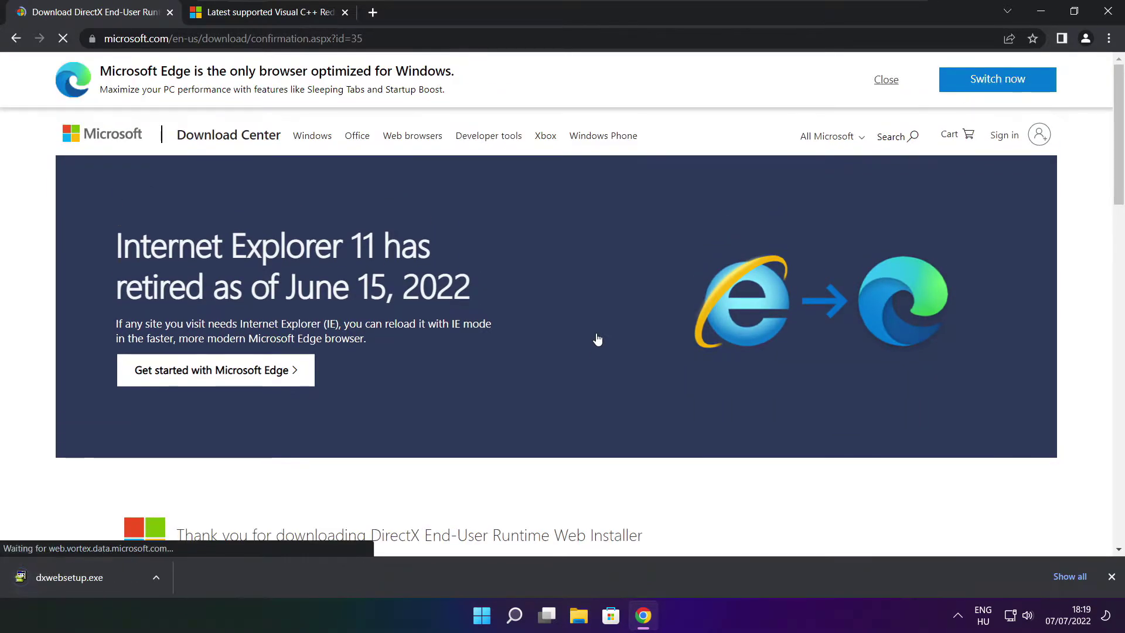
- Launch the downloaded dxwebsetup.exe, go through the license terms to the end, and accept the agreement
{"action": "left_click", "coordinate": [106, 578]}
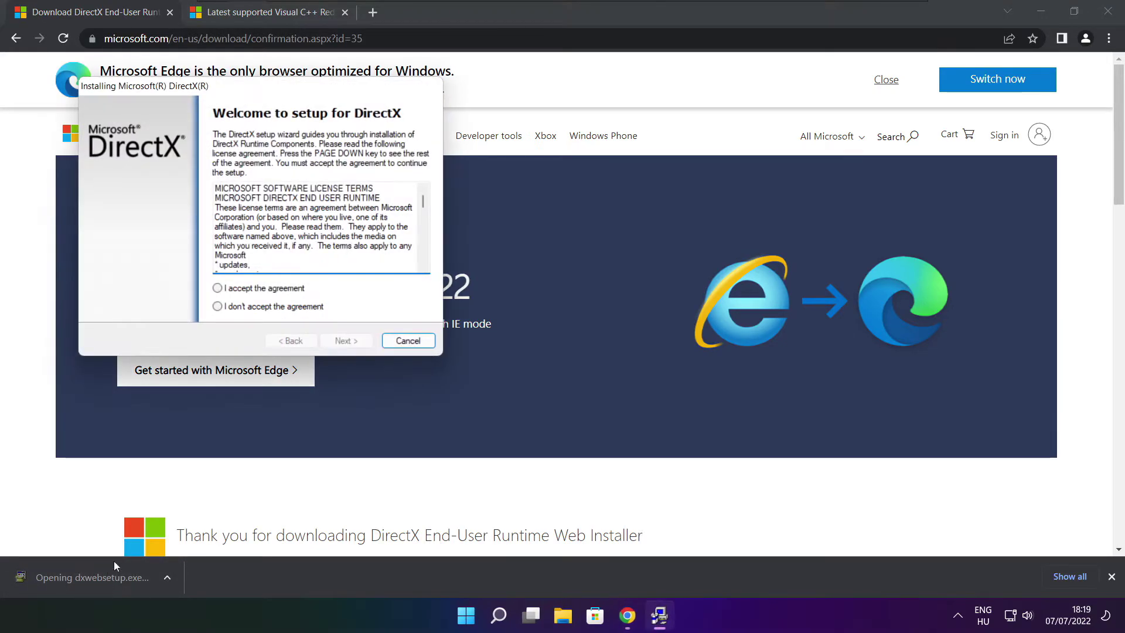
{"action": "left_click_drag", "start_coordinate": [279, 111], "coordinate": [537, 170]}
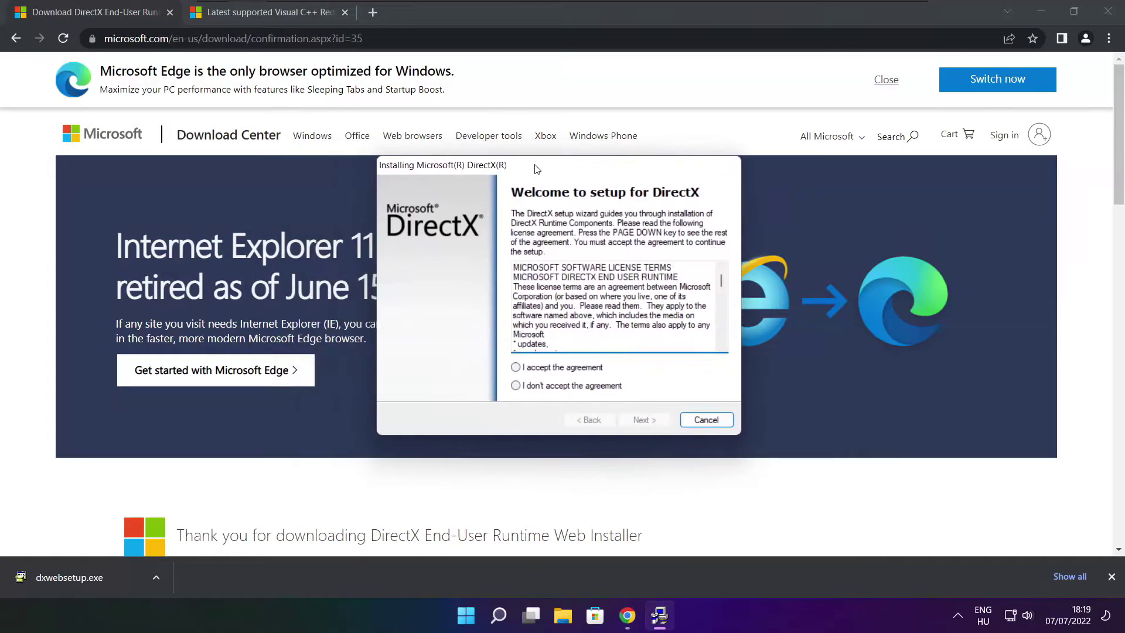
{"action": "key", "text": "Page_Down"}
{"action": "key", "text": "Page_Down"}
{"action": "key", "text": "Page_Down"}
{"action": "key", "text": "Page_Down"}
{"action": "key", "text": "Page_Down"}
{"action": "key", "text": "Page_Down"}
{"action": "key", "text": "Page_Down"}
{"action": "key", "text": "Page_Down"}
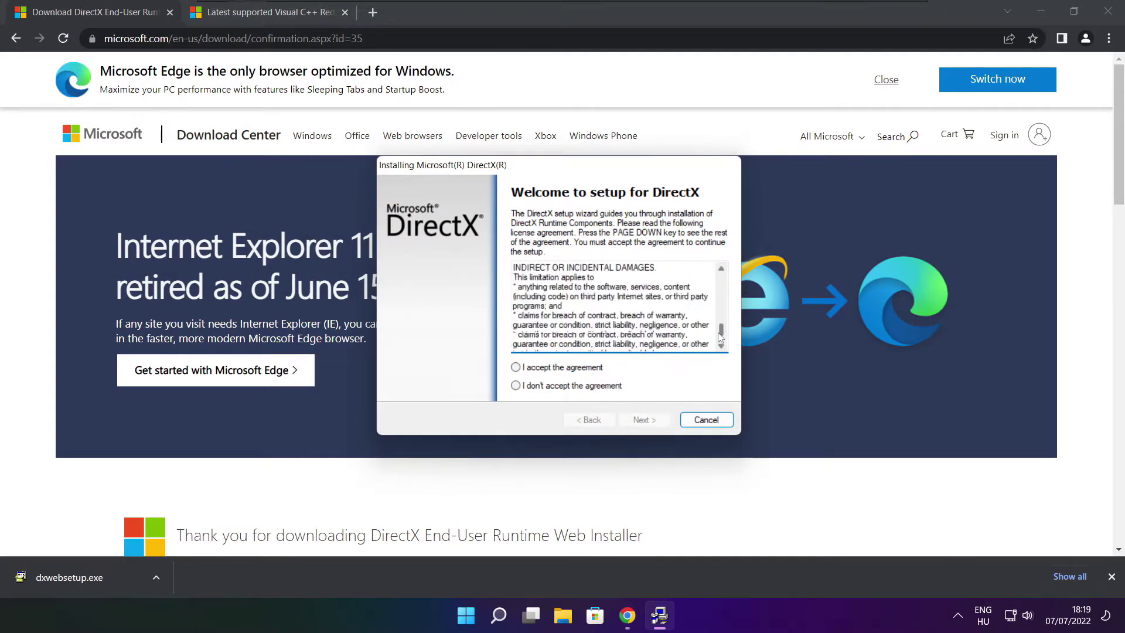
{"action": "left_click", "coordinate": [522, 369]}
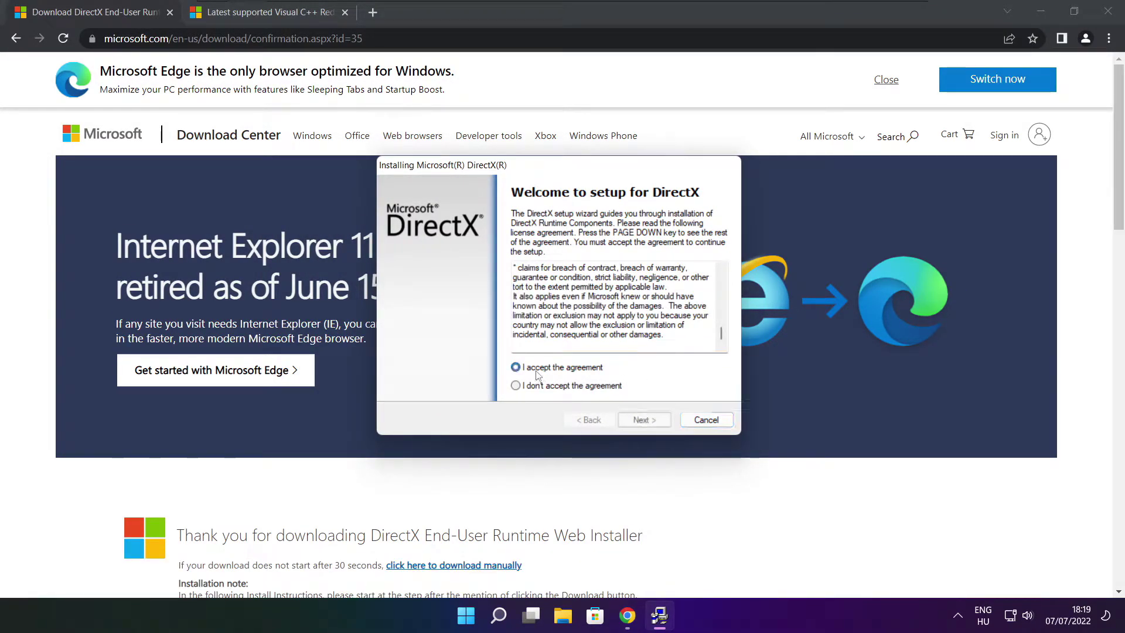
- Install the DirectX runtime components without the Bing Bar and finish the setup
{"action": "left_click", "coordinate": [648, 421]}
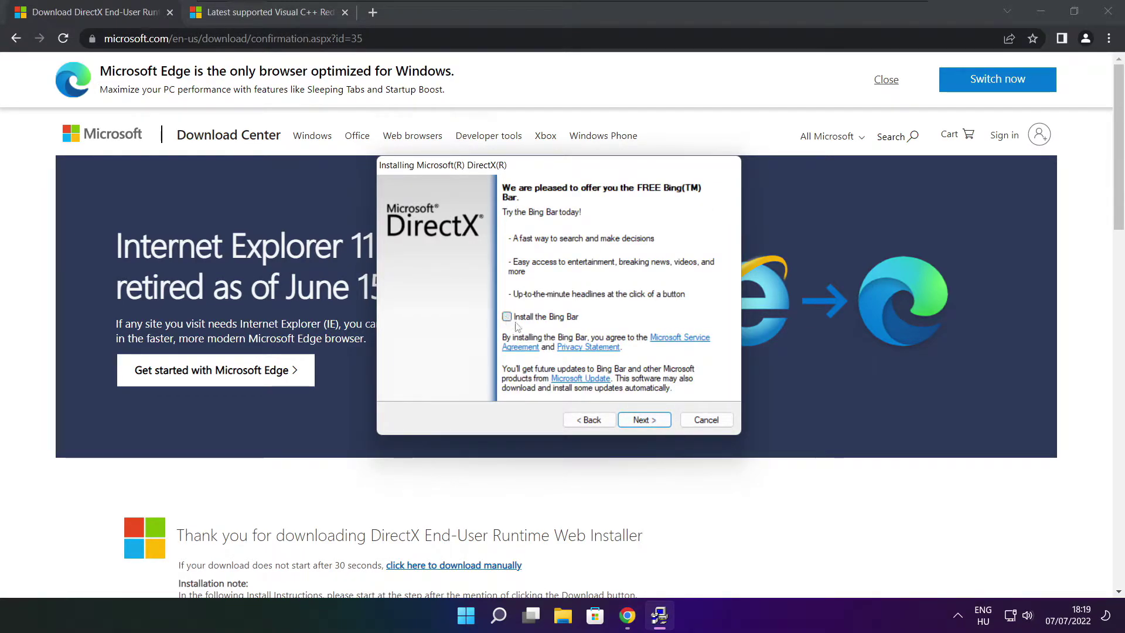
{"action": "left_click", "coordinate": [654, 423]}
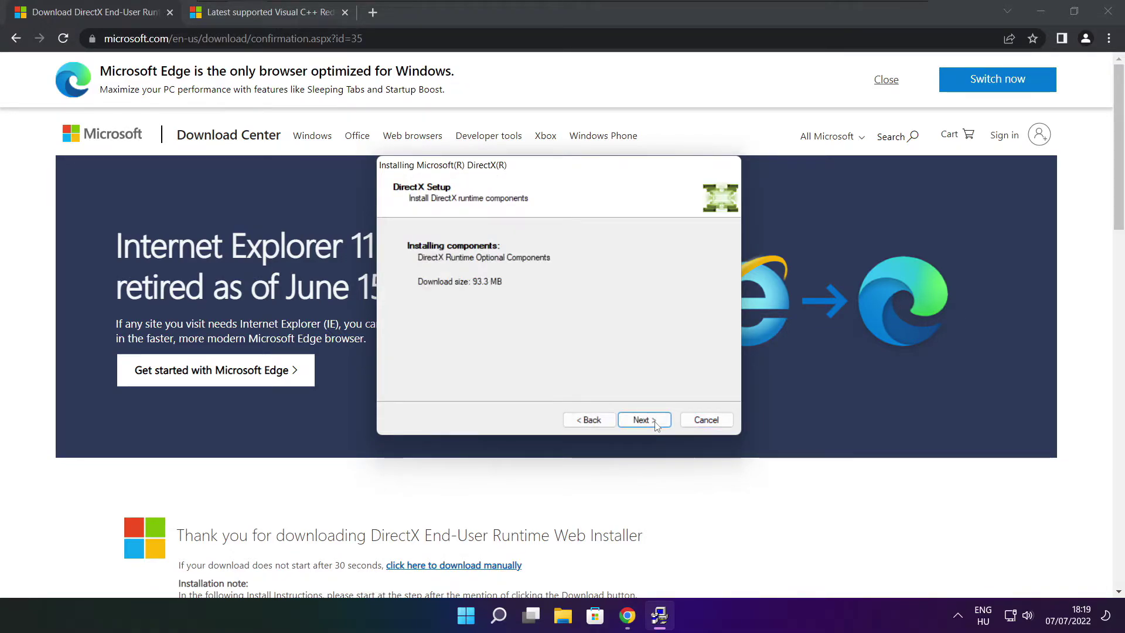
{"action": "left_click", "coordinate": [645, 421]}
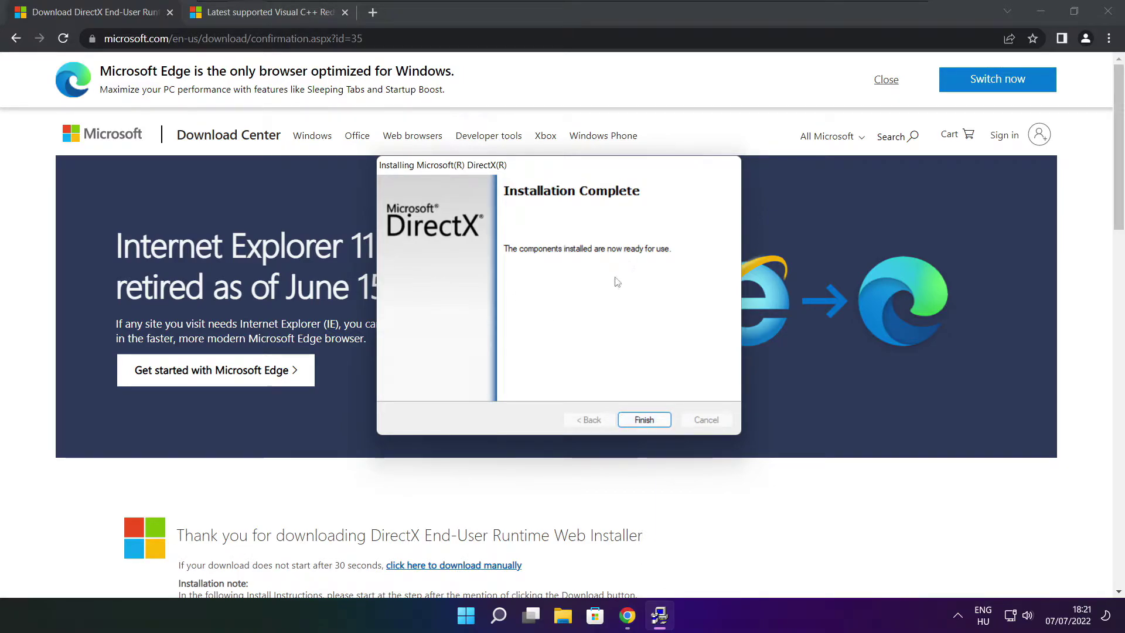
{"action": "left_click", "coordinate": [647, 420]}
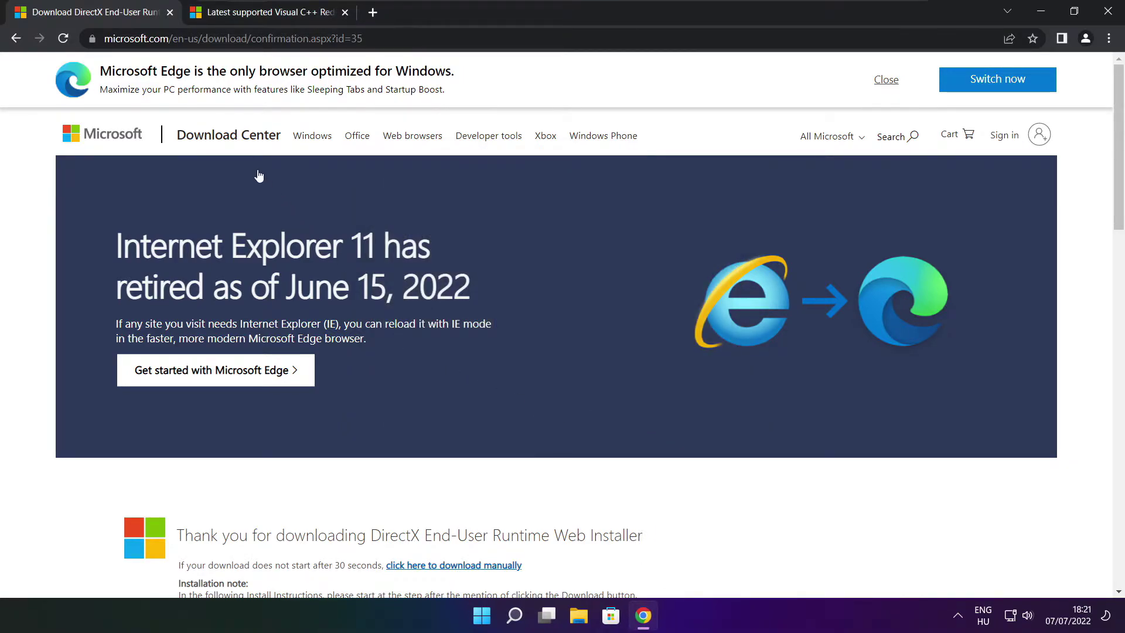
- Close the DirectX download page and download the ARM64, X86 and X64 Visual C++ Redistributable packages for Visual Studio 2015, 2017, 2019, and 2022
{"action": "left_click", "coordinate": [170, 12]}
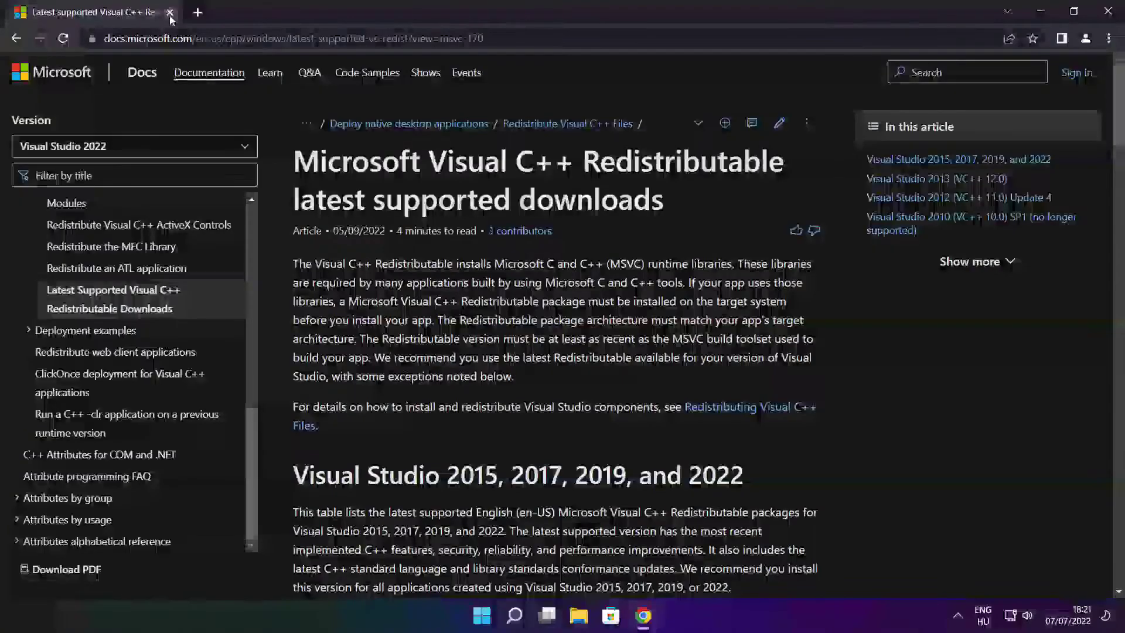
{"action": "mouse_move", "coordinate": [484, 38]}
{"action": "left_mouse_down"}
{"action": "mouse_move", "coordinate": [103, 38]}
{"action": "mouse_move", "coordinate": [484, 38]}
{"action": "left_mouse_up"}
{"action": "left_click", "coordinate": [557, 71]}
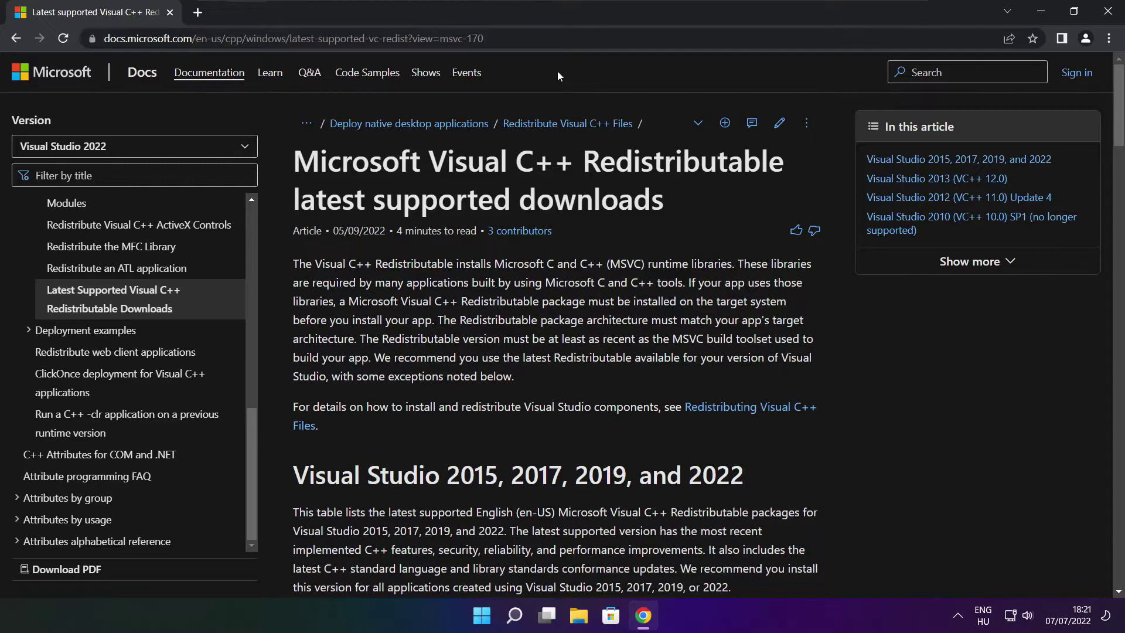
{"action": "scroll", "coordinate": [1119, 116], "scroll_direction": "down", "scroll_amount": 1}
{"action": "scroll", "coordinate": [1119, 115], "scroll_direction": "down", "scroll_amount": 5}
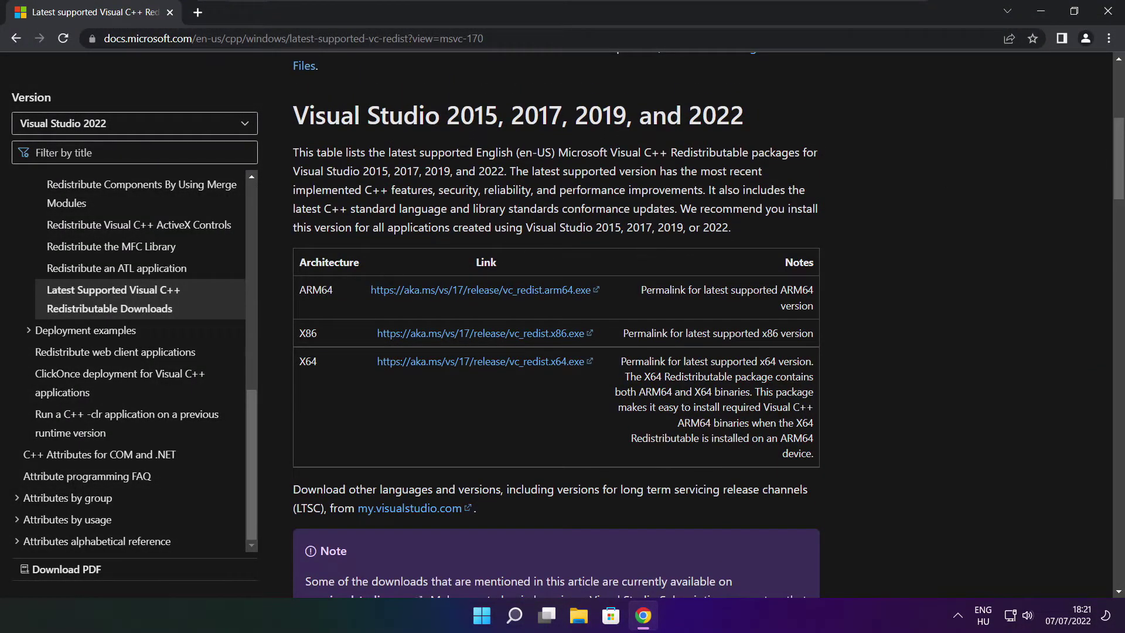
{"action": "left_click_drag", "start_coordinate": [297, 289], "coordinate": [756, 403]}
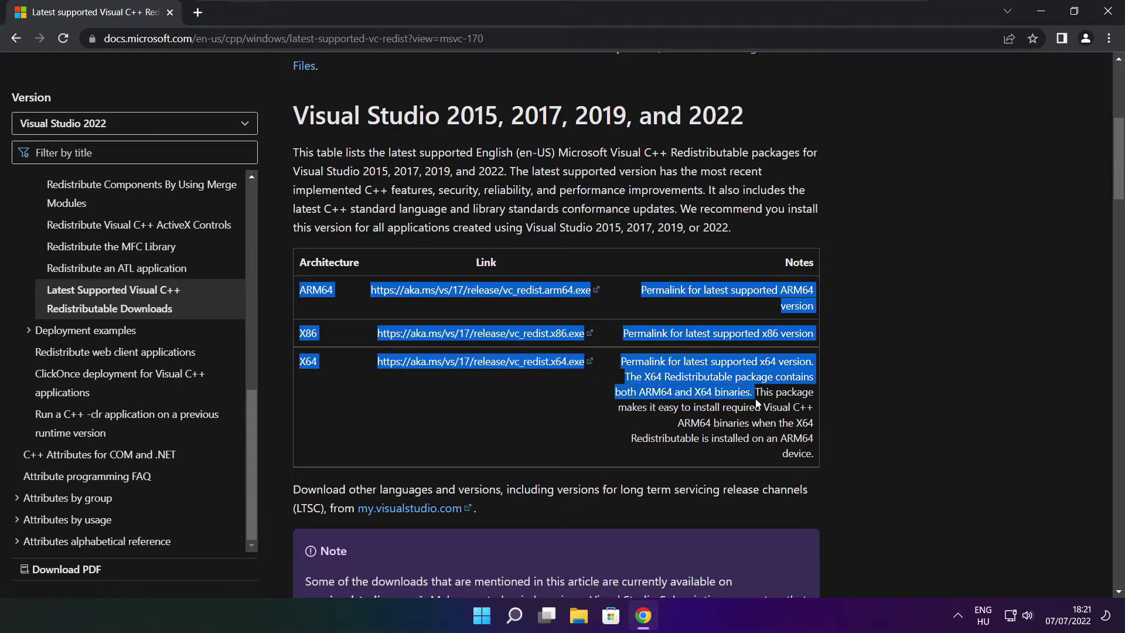
{"action": "left_click", "coordinate": [756, 403]}
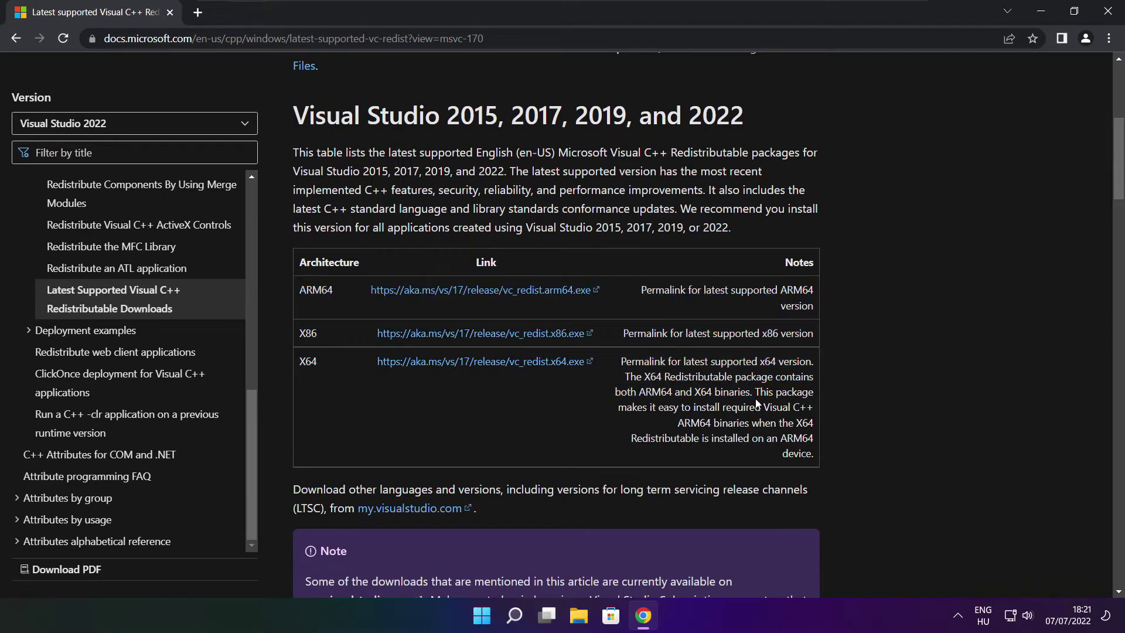
{"action": "left_click", "coordinate": [467, 290]}
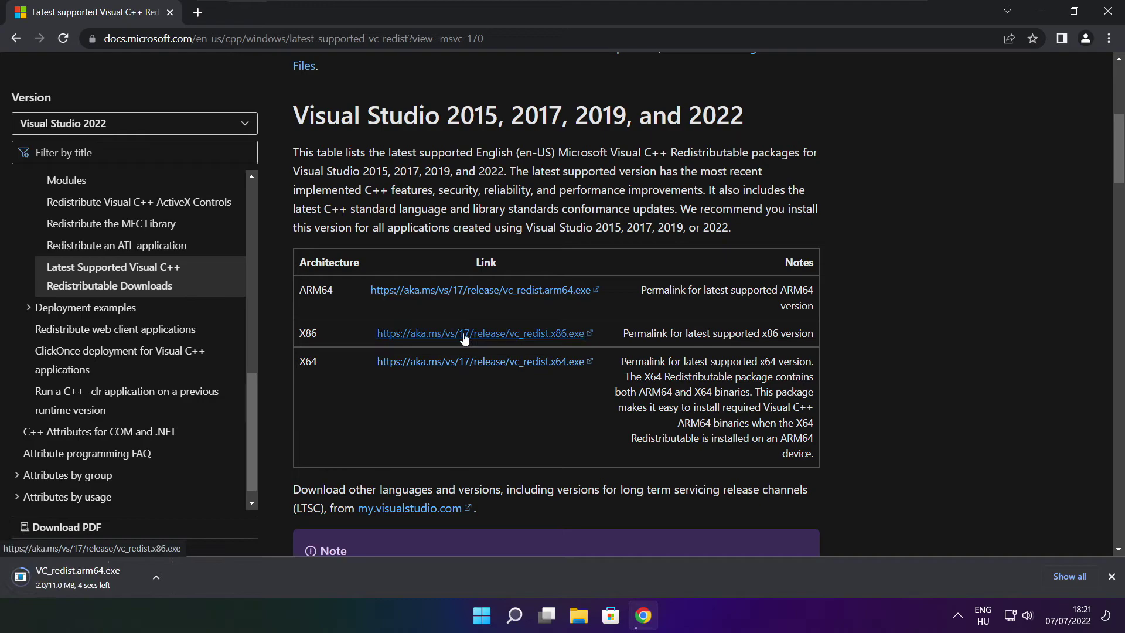
{"action": "left_click", "coordinate": [463, 334]}
{"action": "left_click", "coordinate": [463, 363]}
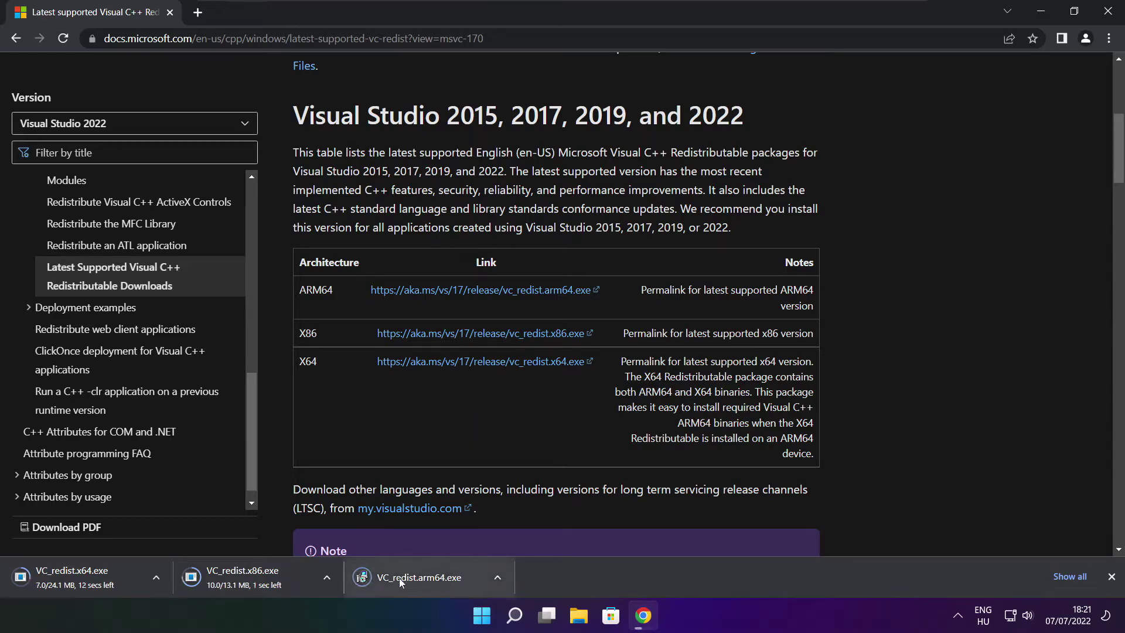
- Launch VC_redist.arm64.exe, accept the license terms, run the Visual C++ 2022 Arm64 installation and close its setup window
{"action": "left_click", "coordinate": [427, 579]}
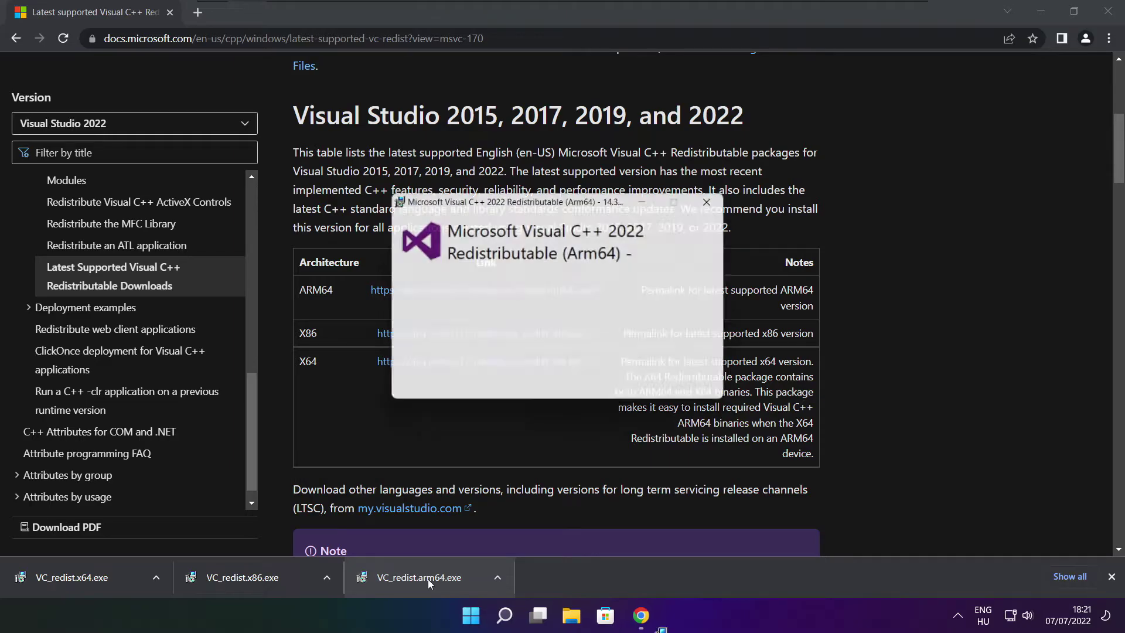
{"action": "left_click_drag", "start_coordinate": [723, 288], "coordinate": [723, 345]}
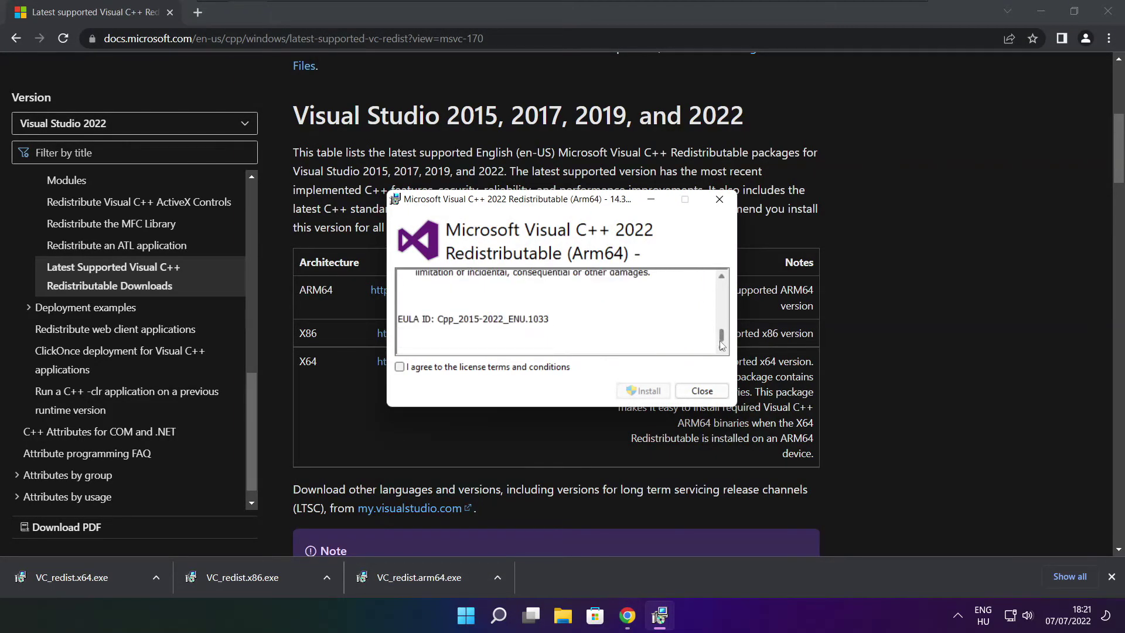
{"action": "left_click", "coordinate": [399, 367]}
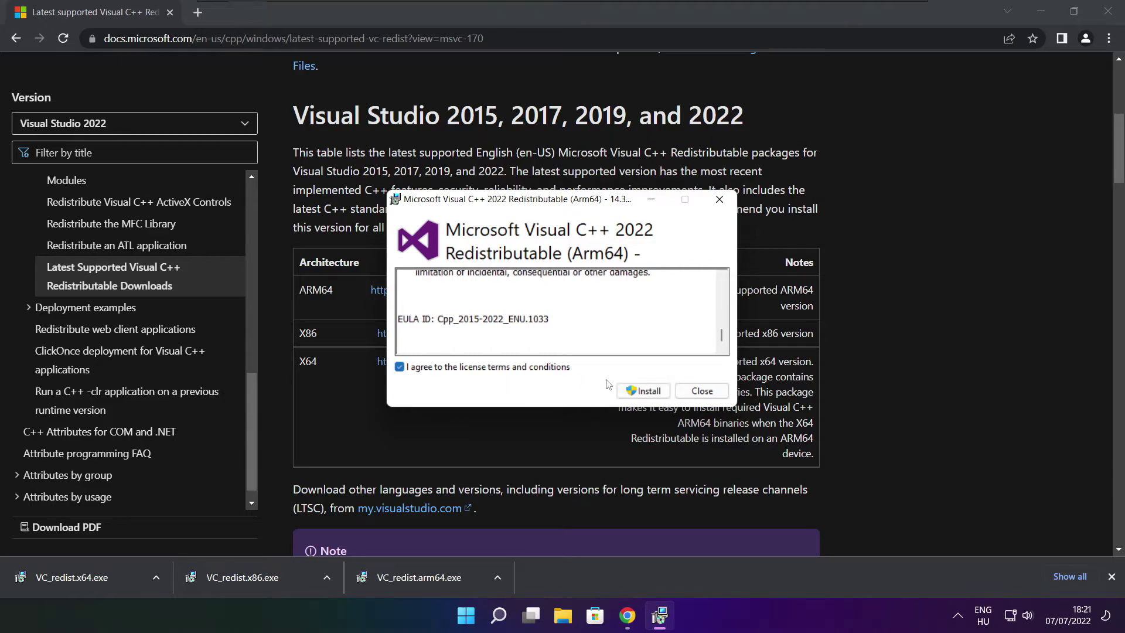
{"action": "left_click", "coordinate": [638, 392]}
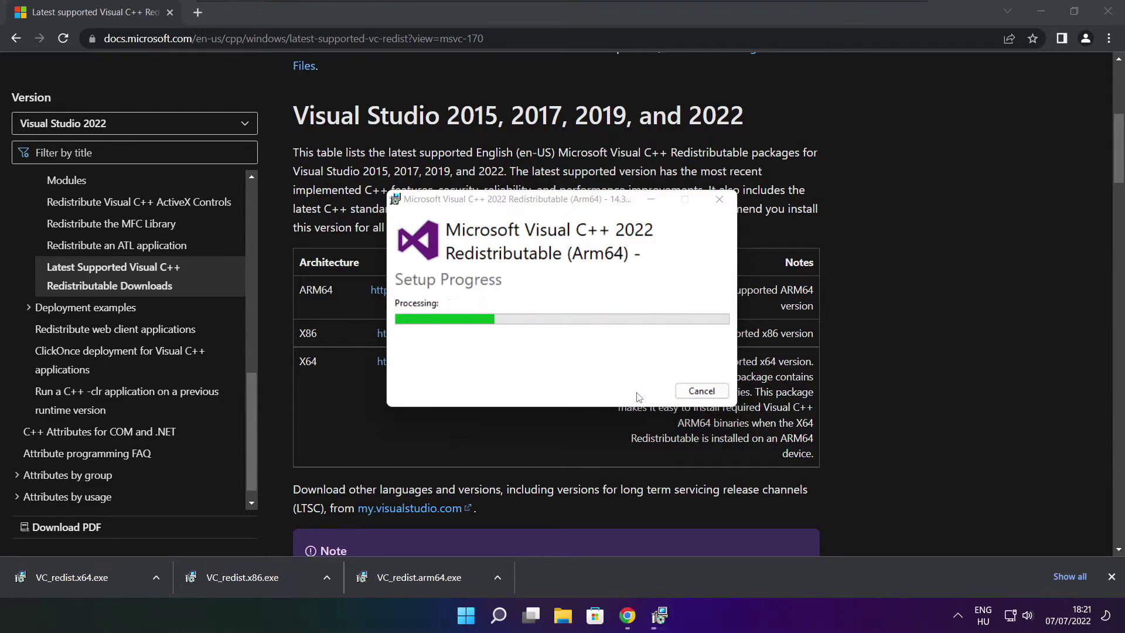
{"action": "left_click", "coordinate": [700, 391]}
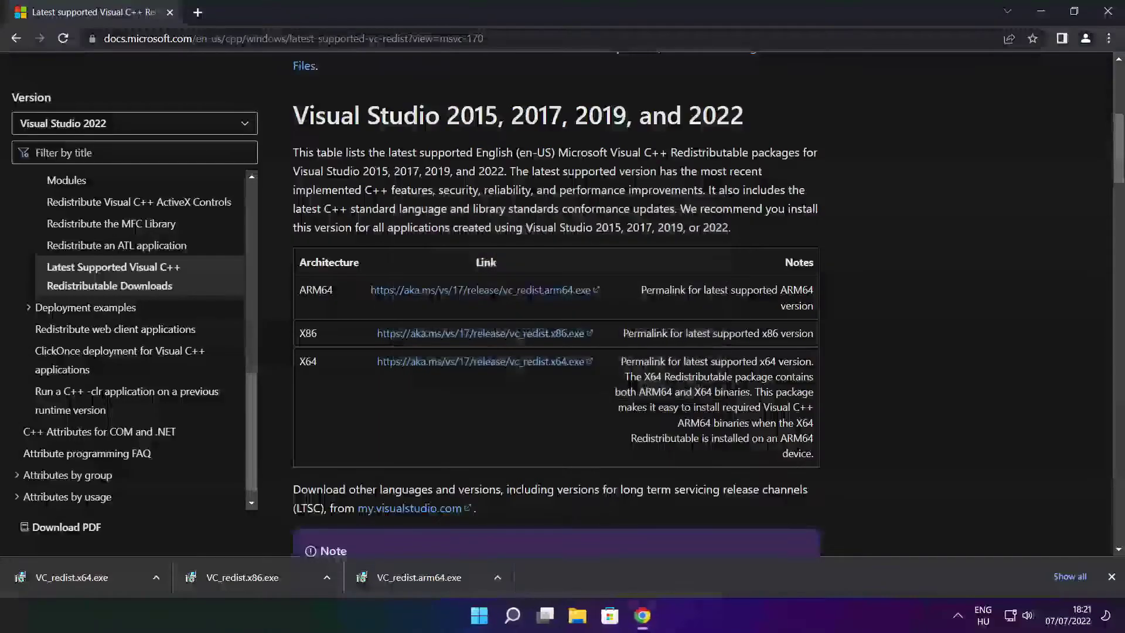
- Launch VC_redist.x86.exe, accept the license terms, install the Visual C++ 2015-2022 x86 package and close its setup window
{"action": "left_click", "coordinate": [266, 580]}
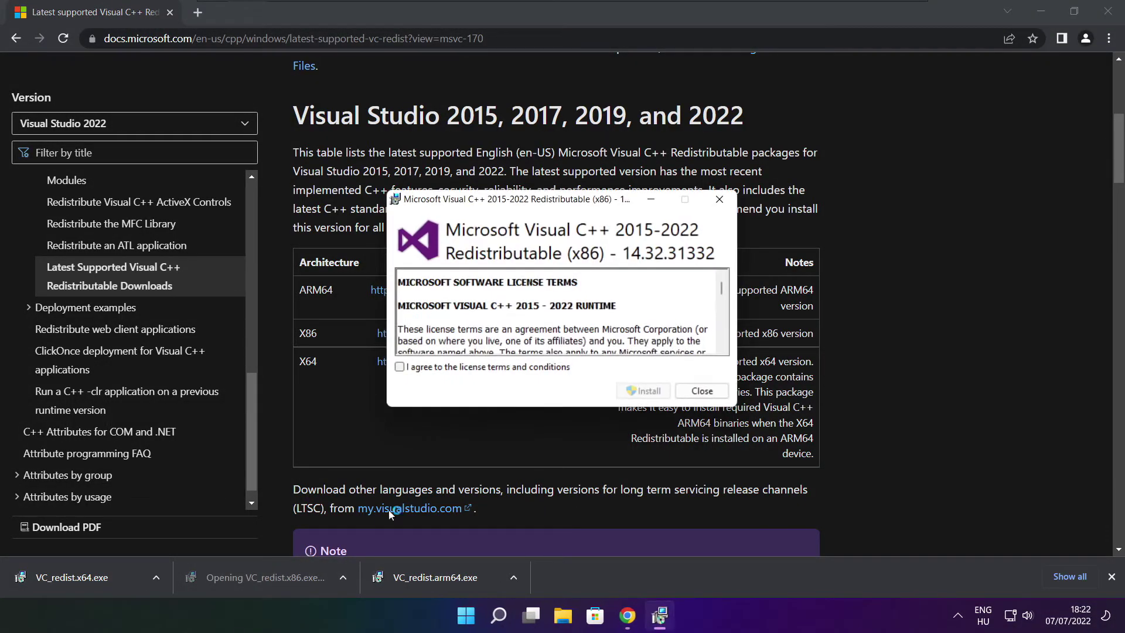
{"action": "left_click_drag", "start_coordinate": [723, 290], "coordinate": [721, 335]}
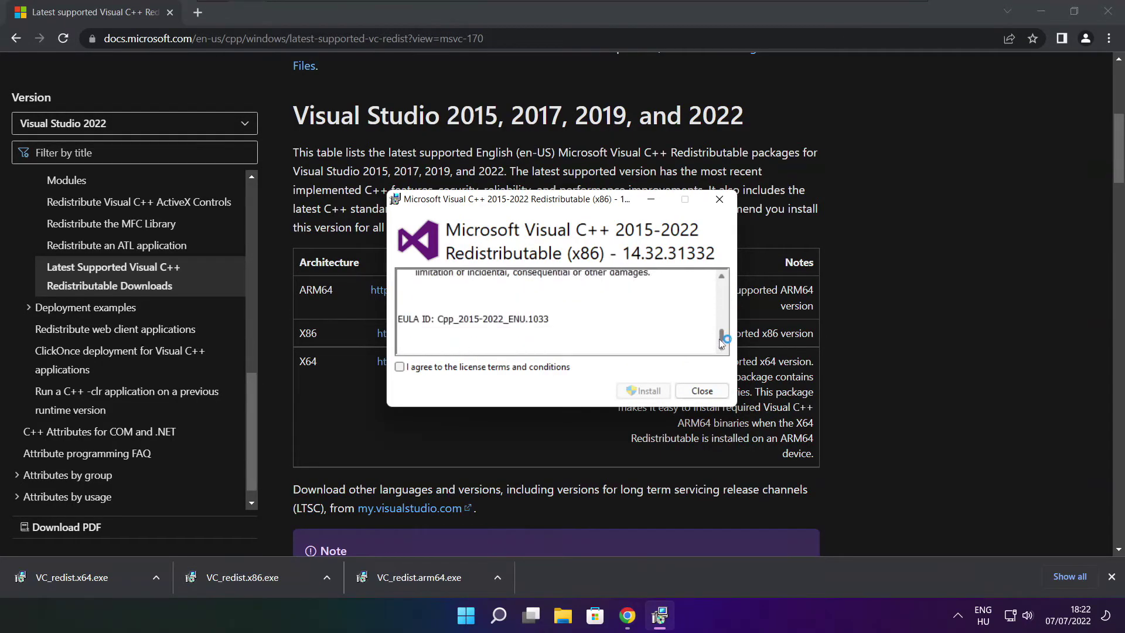
{"action": "left_click", "coordinate": [401, 368]}
{"action": "left_click", "coordinate": [644, 392]}
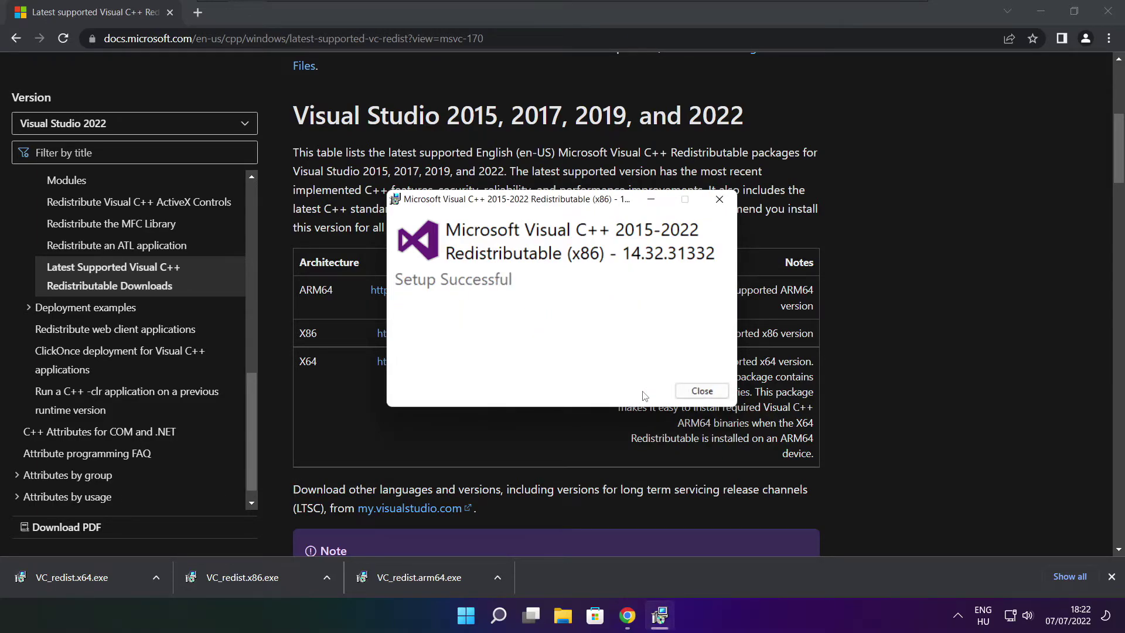
{"action": "left_click", "coordinate": [702, 390]}
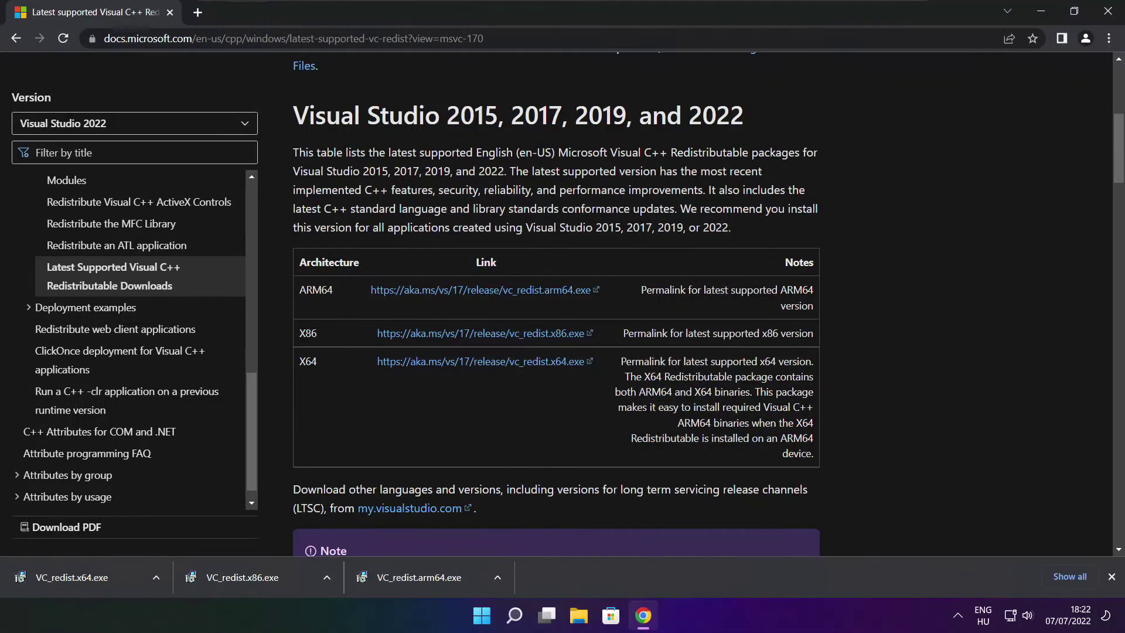
- Install the Visual C++ 2015-2022 x64 package from VC_redist.x64.exe, accepting the license terms, then close its setup and the browser
{"action": "left_click", "coordinate": [93, 577]}
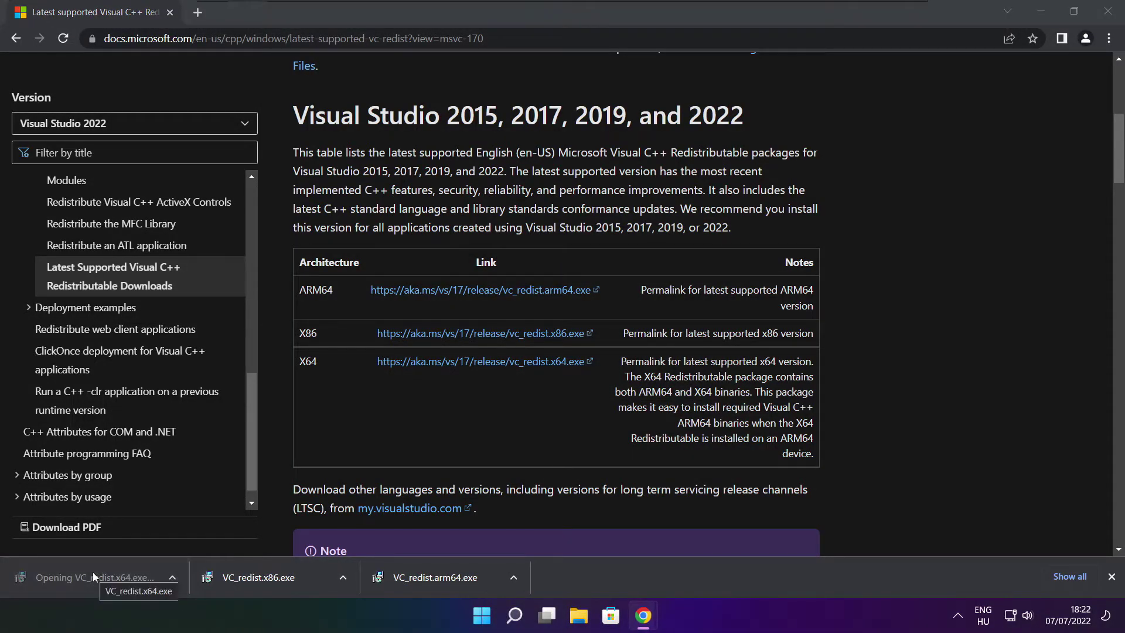
{"action": "left_click_drag", "start_coordinate": [721, 287], "coordinate": [721, 335]}
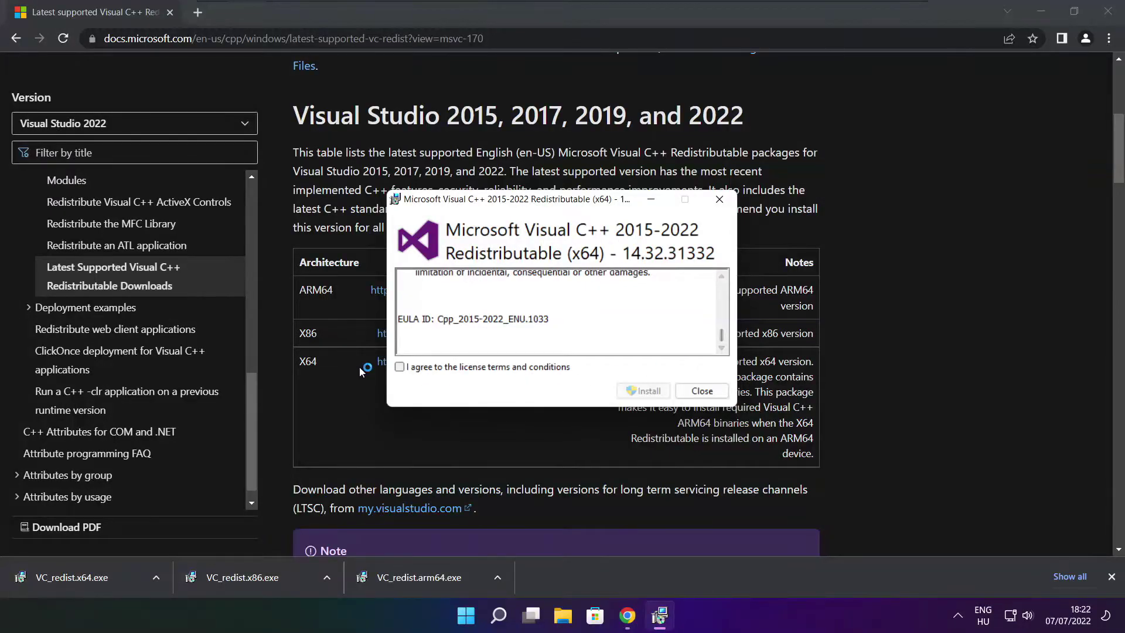
{"action": "left_click", "coordinate": [401, 367]}
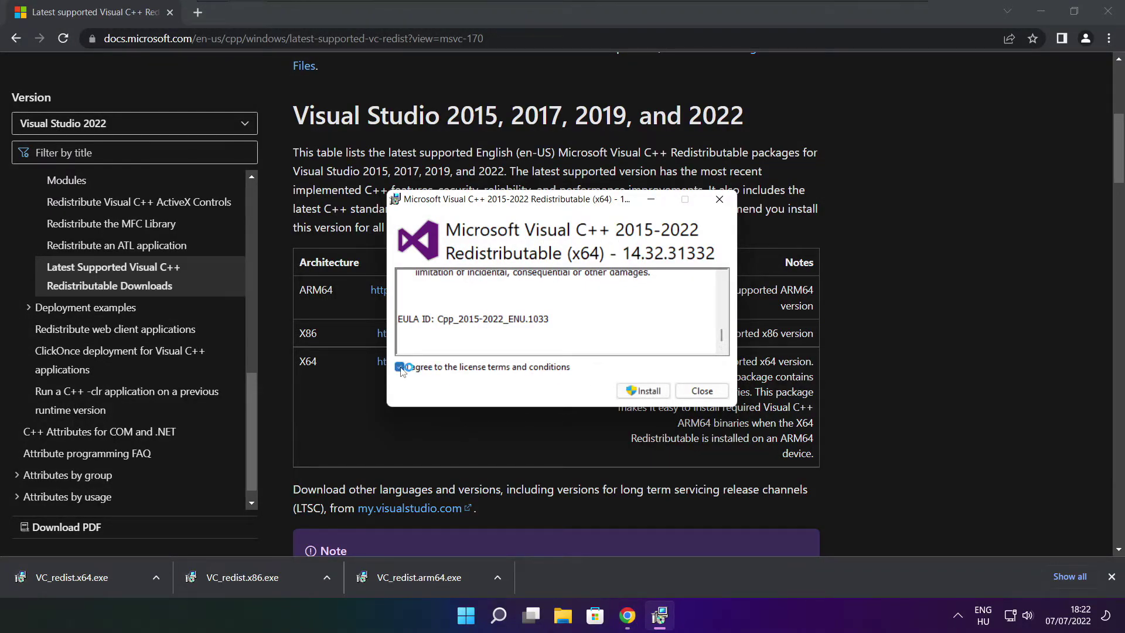
{"action": "left_click", "coordinate": [647, 395]}
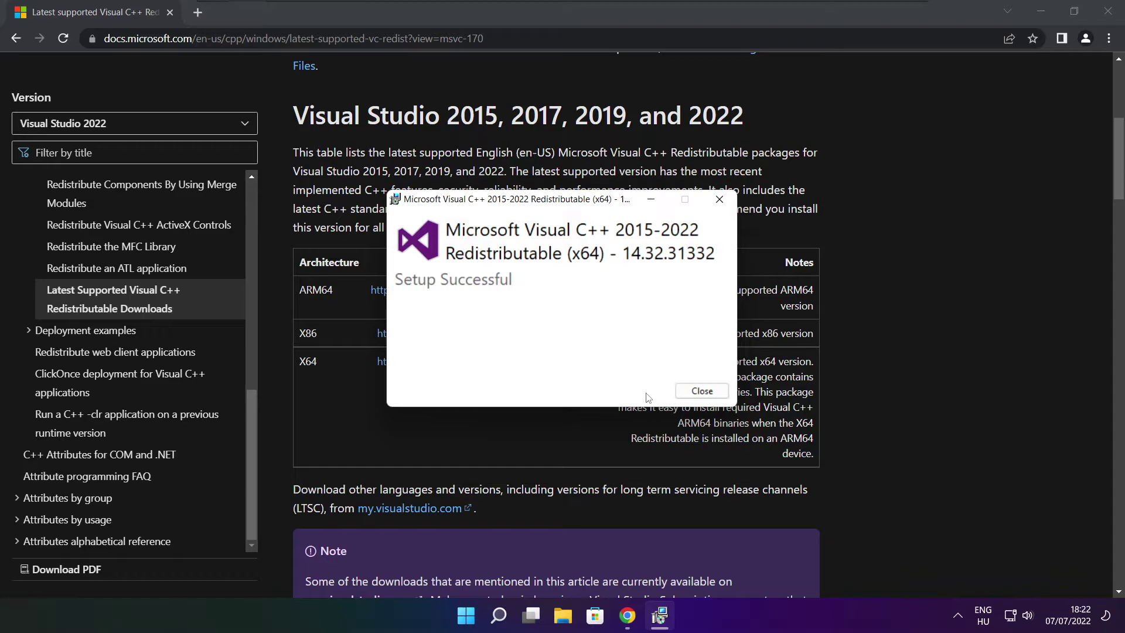
{"action": "left_click", "coordinate": [702, 391]}
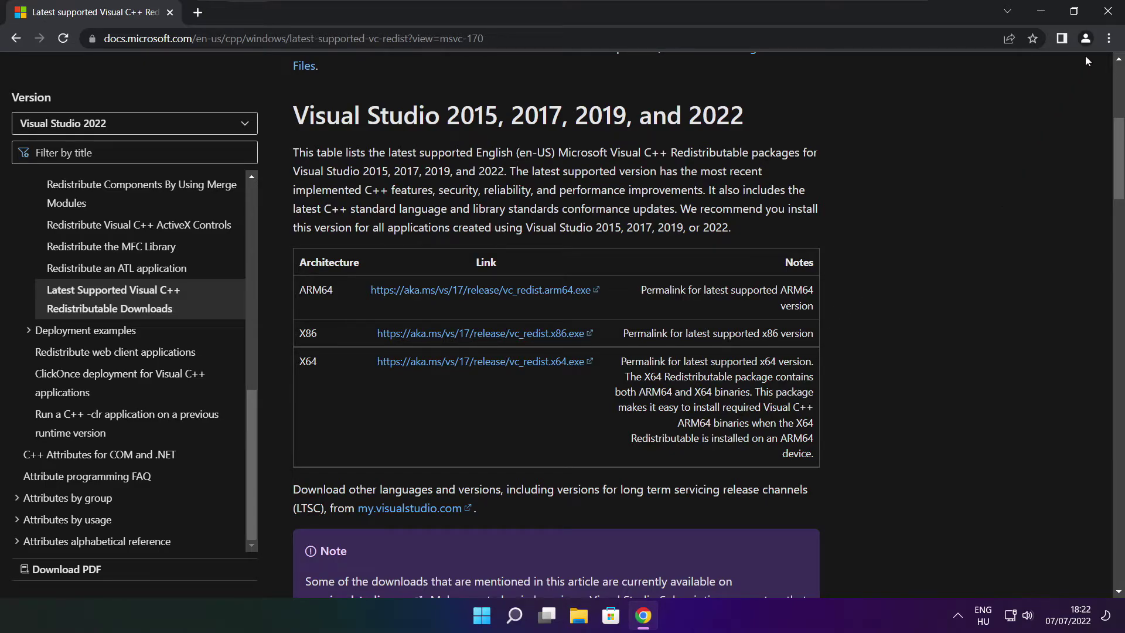
{"action": "left_click", "coordinate": [1109, 13]}
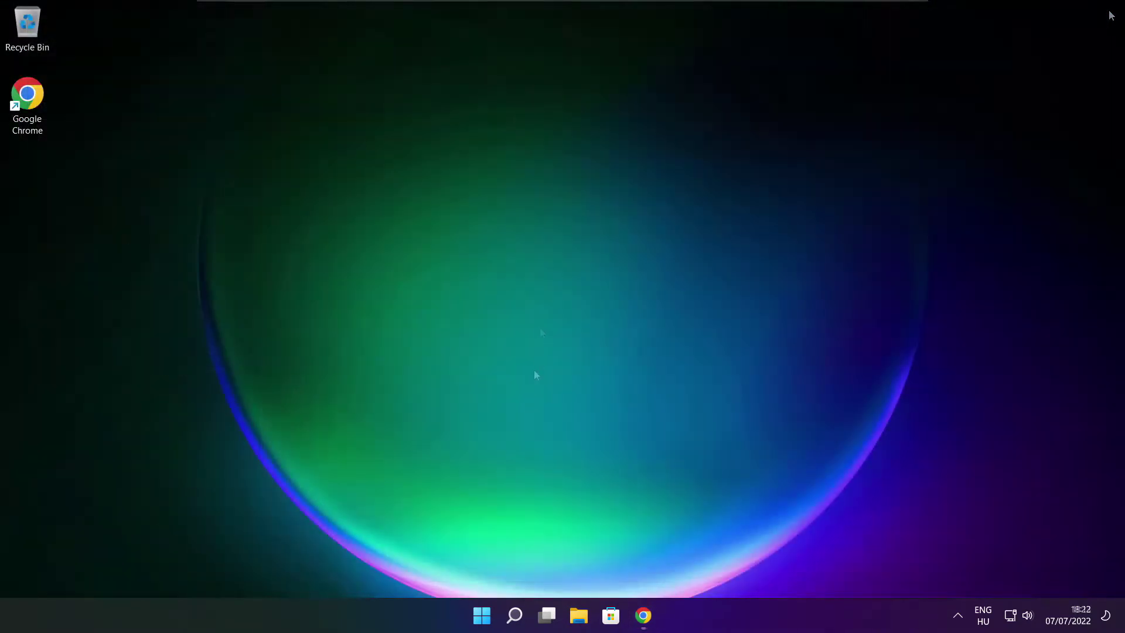
- Open Task Manager's list of startup programs and disable Cortana
{"action": "right_click", "coordinate": [484, 618]}
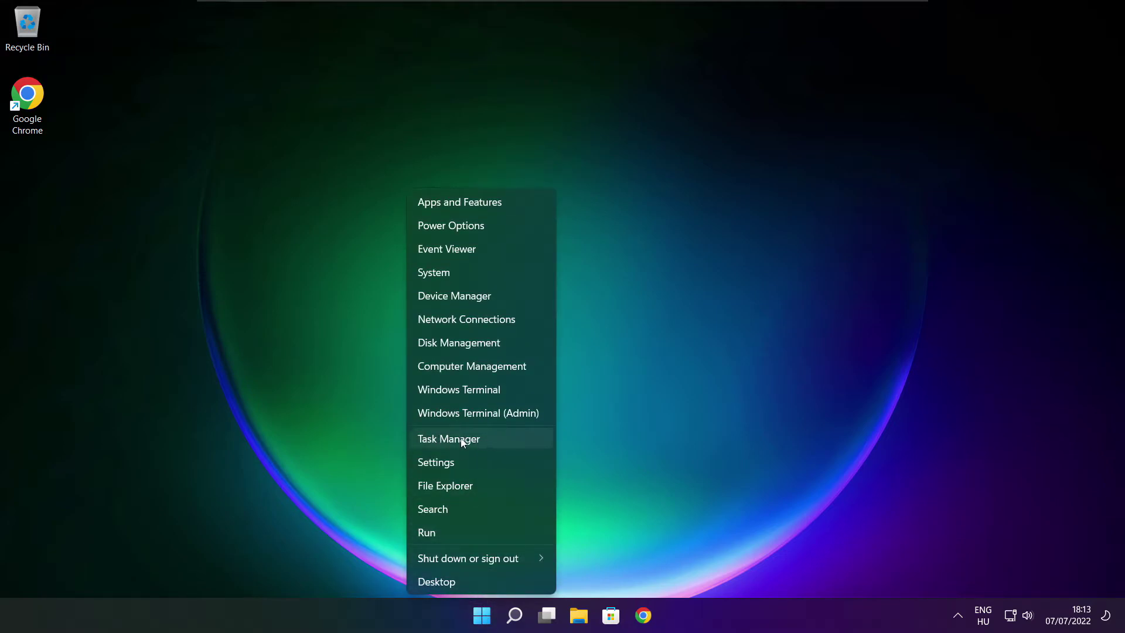
{"action": "left_click", "coordinate": [484, 440]}
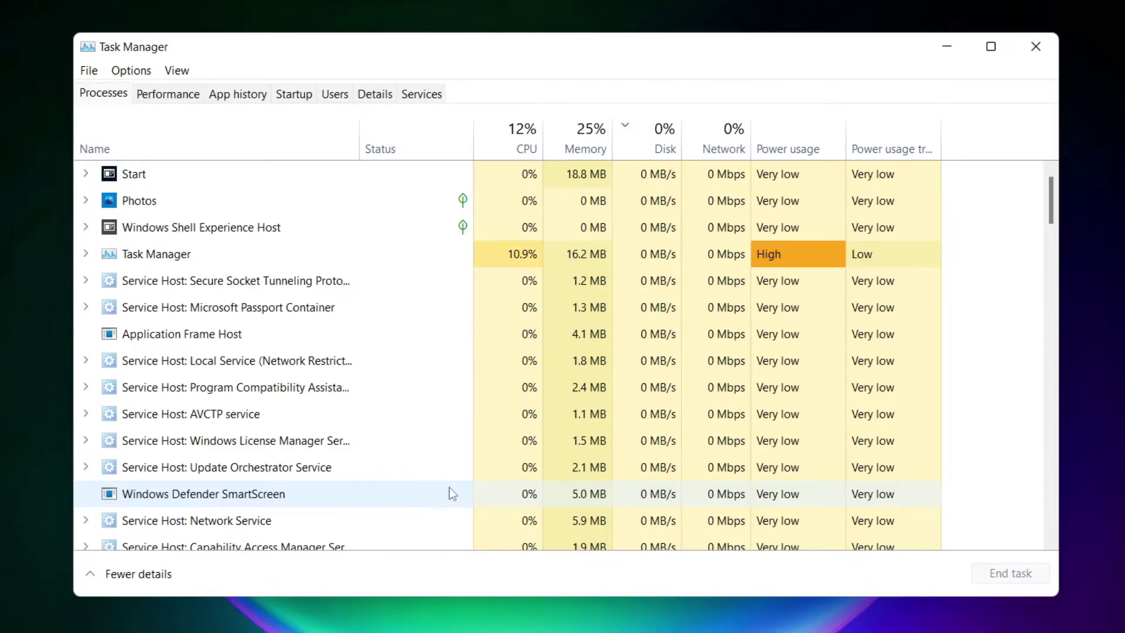
{"action": "left_click", "coordinate": [297, 96]}
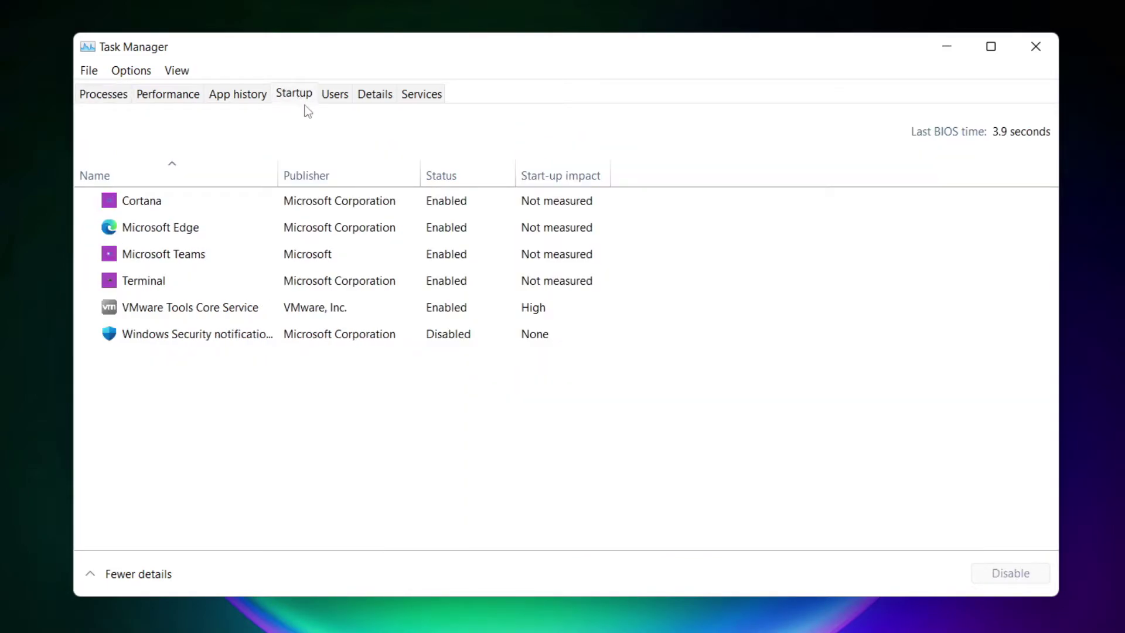
{"action": "left_click", "coordinate": [300, 209]}
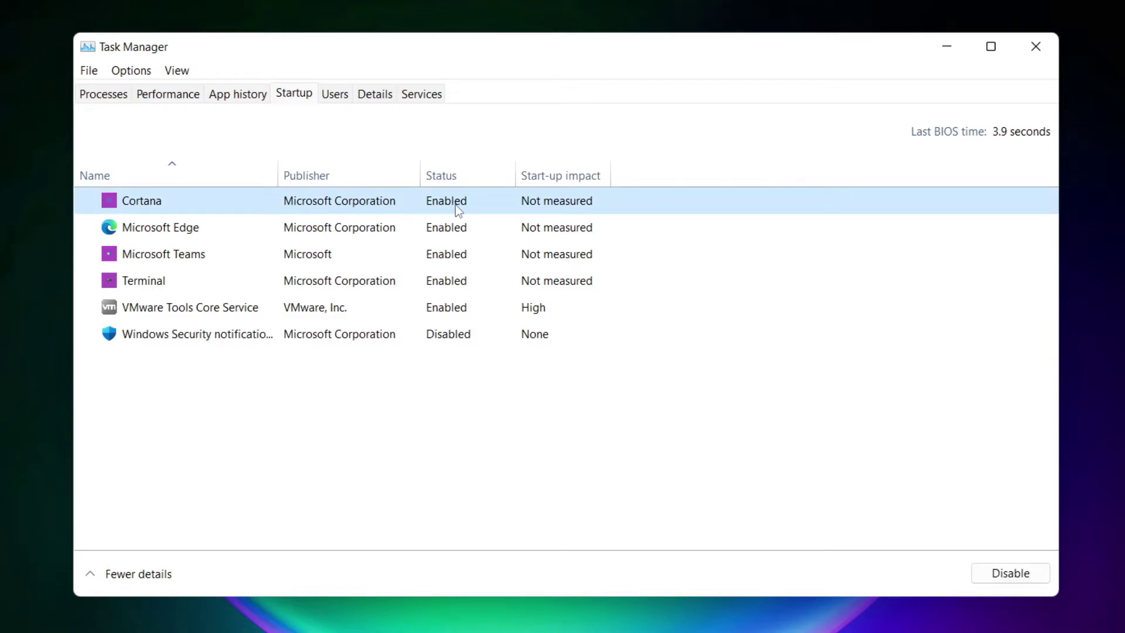
{"action": "left_click", "coordinate": [1012, 579]}
- Disable Microsoft Edge, Microsoft Teams and Terminal as startup programs and close Task Manager
{"action": "left_click", "coordinate": [273, 231]}
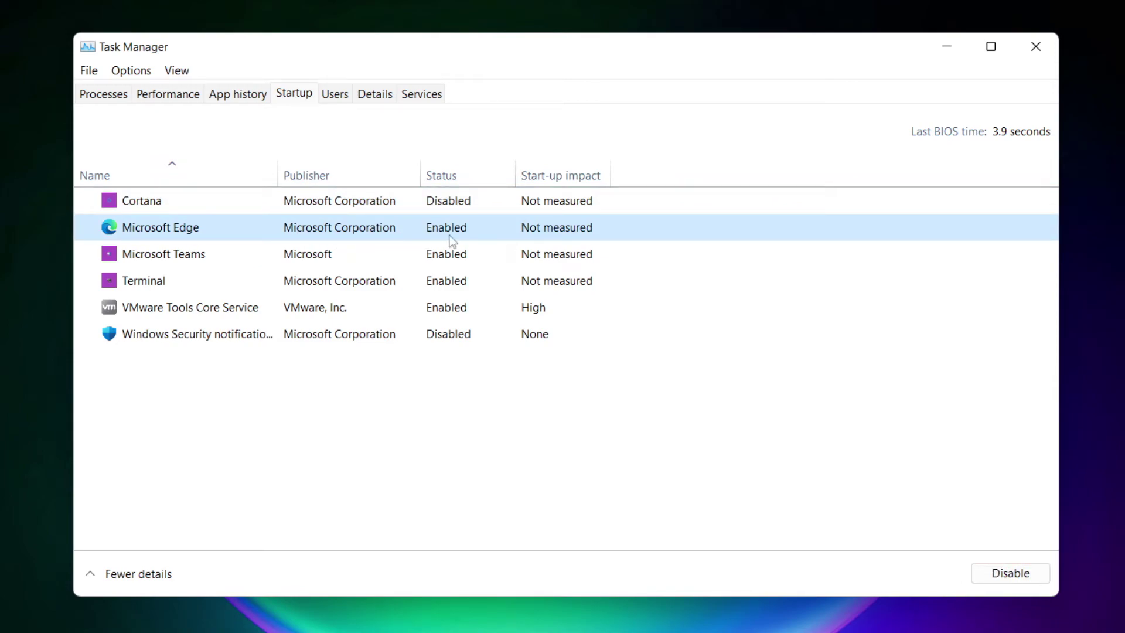
{"action": "left_click", "coordinate": [1017, 579]}
{"action": "left_click", "coordinate": [464, 257]}
{"action": "left_click", "coordinate": [1029, 576]}
{"action": "left_click", "coordinate": [374, 286]}
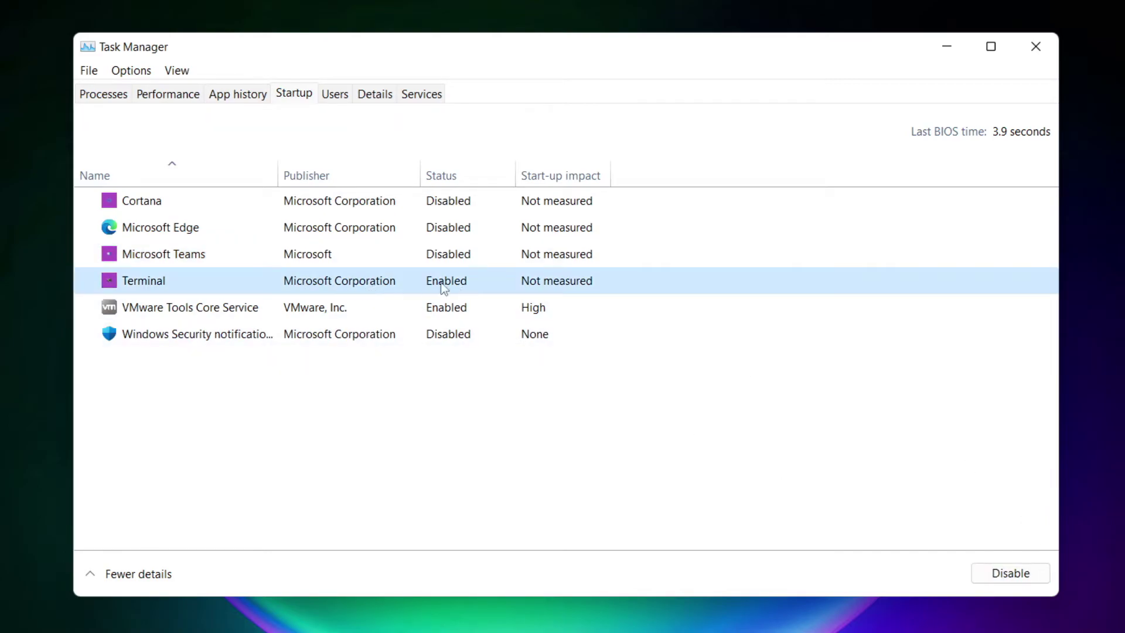
{"action": "left_click", "coordinate": [1028, 579]}
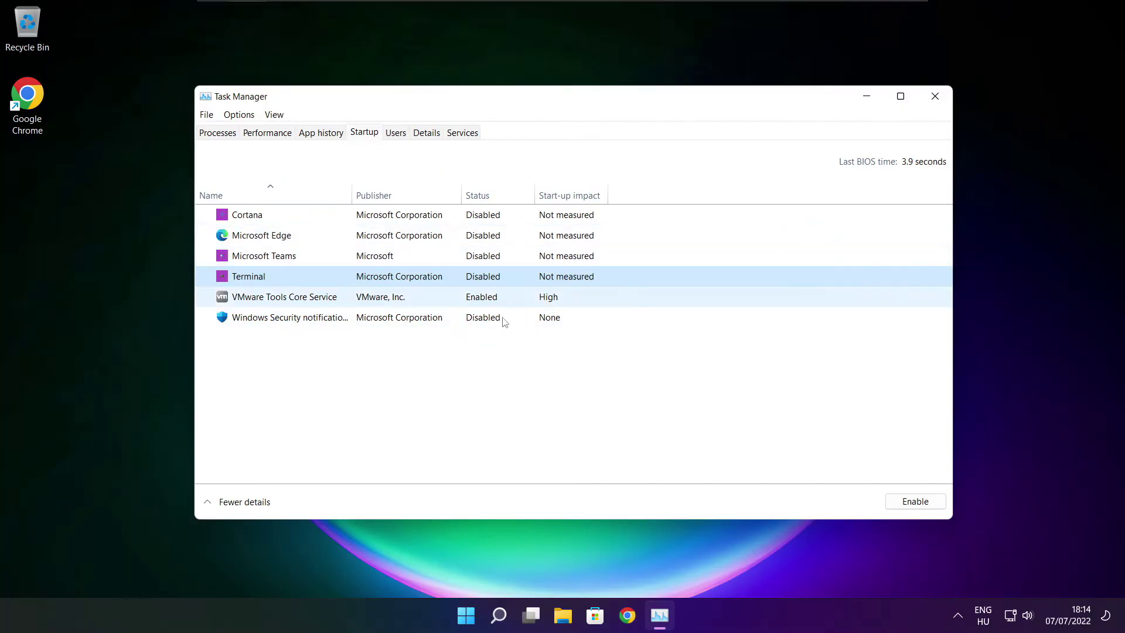
{"action": "left_click", "coordinate": [934, 97]}
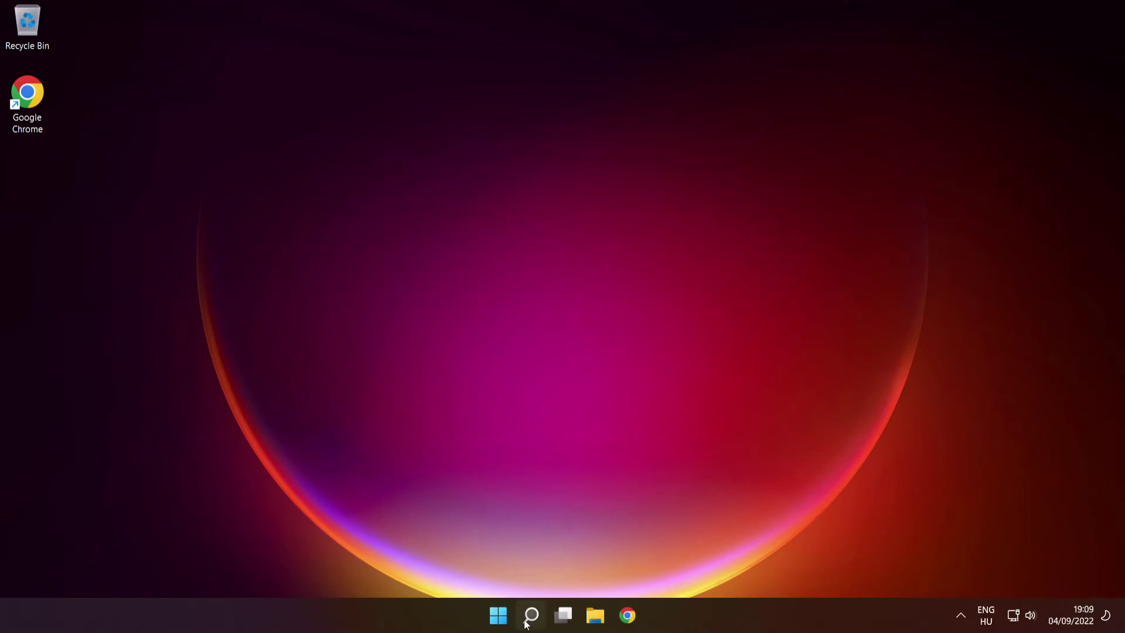
- Search Windows for cmd and open Command Prompt as administrator
{"action": "mouse_move", "coordinate": [528, 612]}
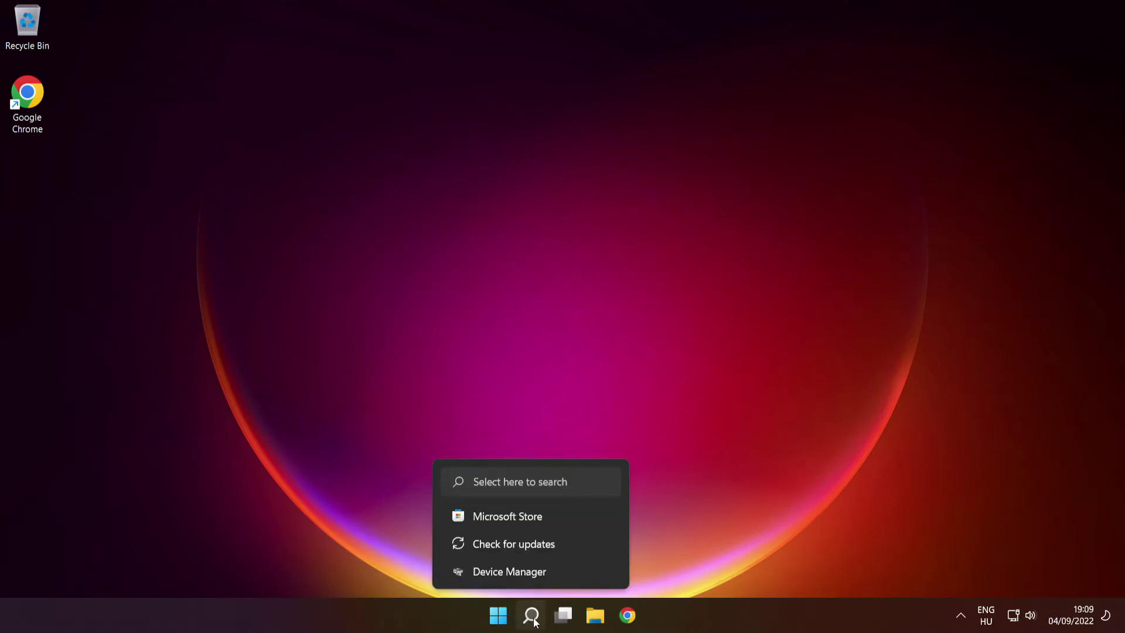
{"action": "left_click", "coordinate": [532, 616]}
{"action": "type", "text": "cmd"}
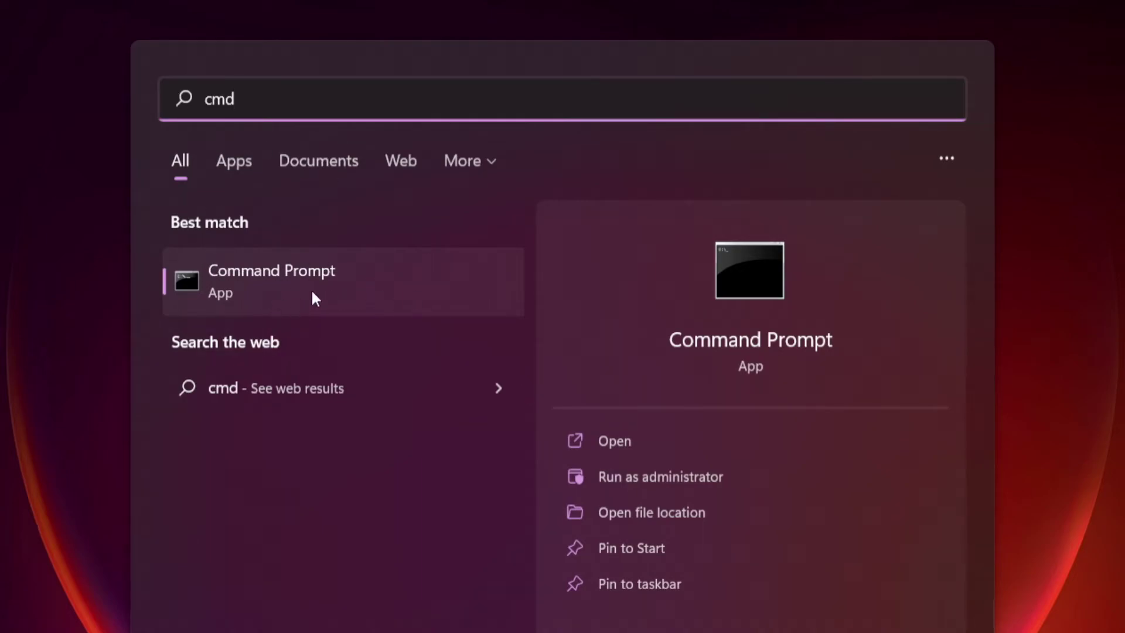
{"action": "right_click", "coordinate": [413, 274]}
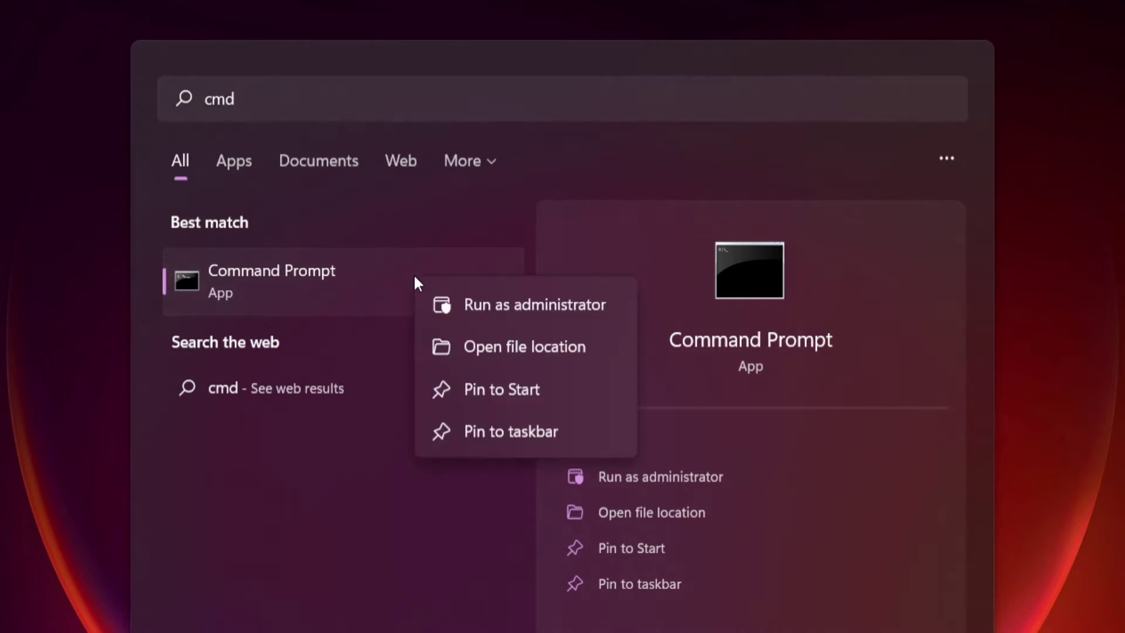
{"action": "left_click", "coordinate": [535, 305]}
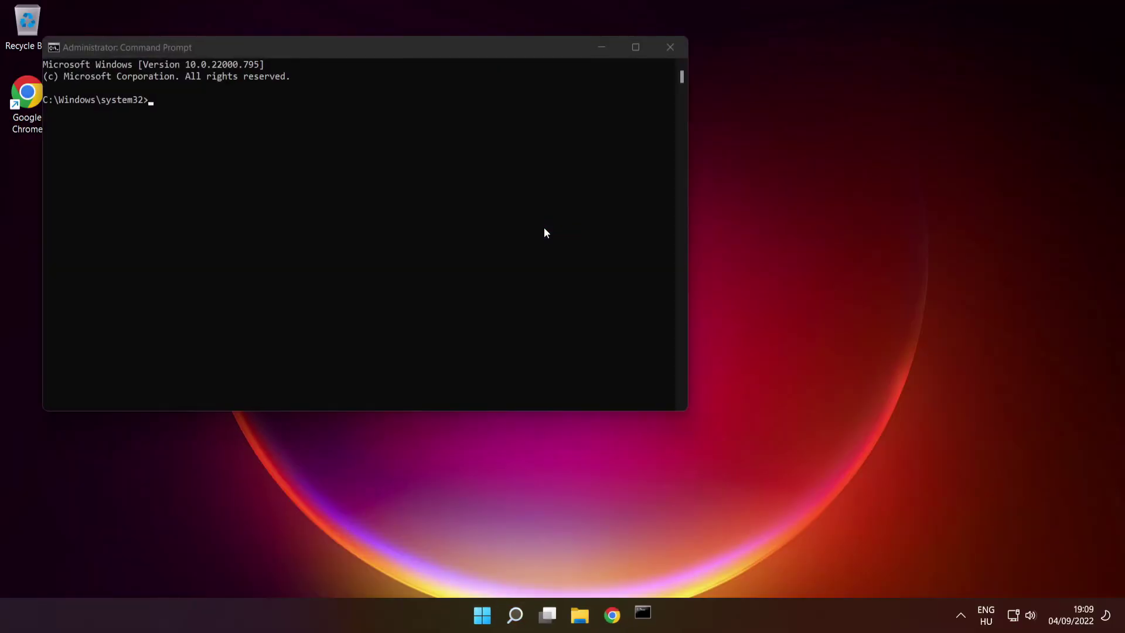
- Run the system file check with sfc /scannow, let it finish, and close Command Prompt
{"action": "left_click_drag", "start_coordinate": [454, 52], "coordinate": [649, 145]}
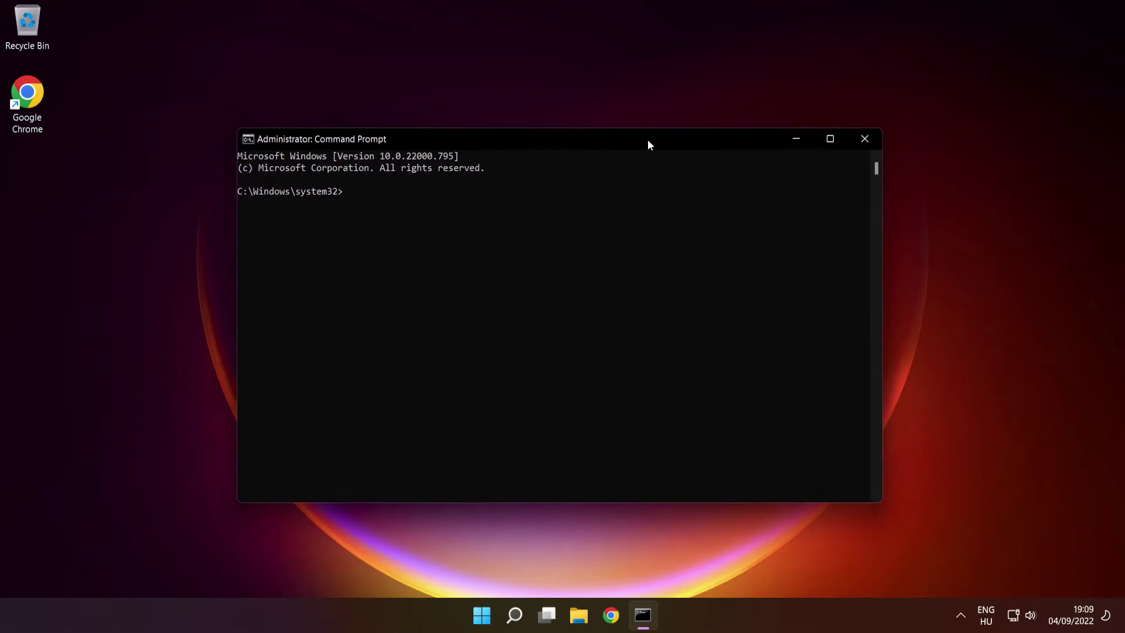
{"action": "type", "text": "sfc /scannow"}
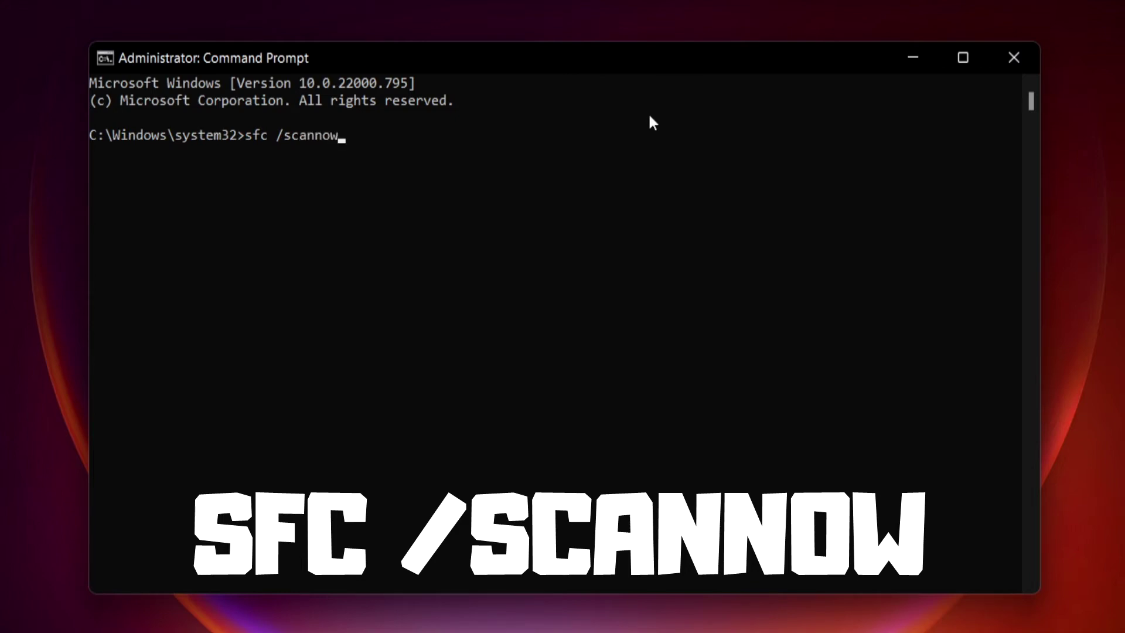
{"action": "key", "text": "Return"}
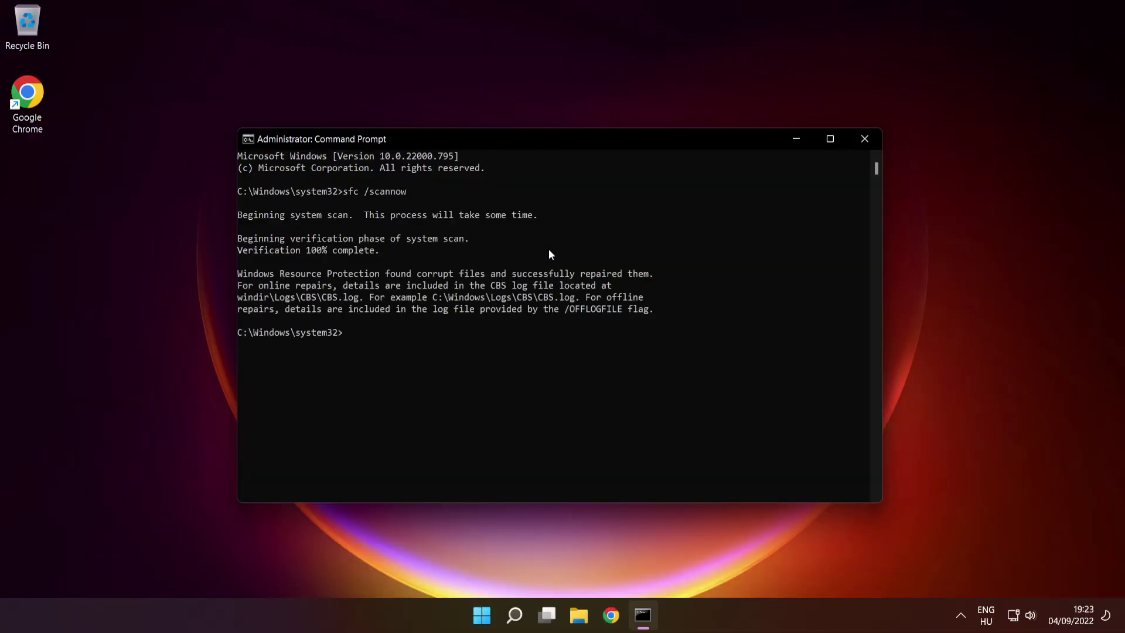
{"action": "left_click", "coordinate": [866, 141]}
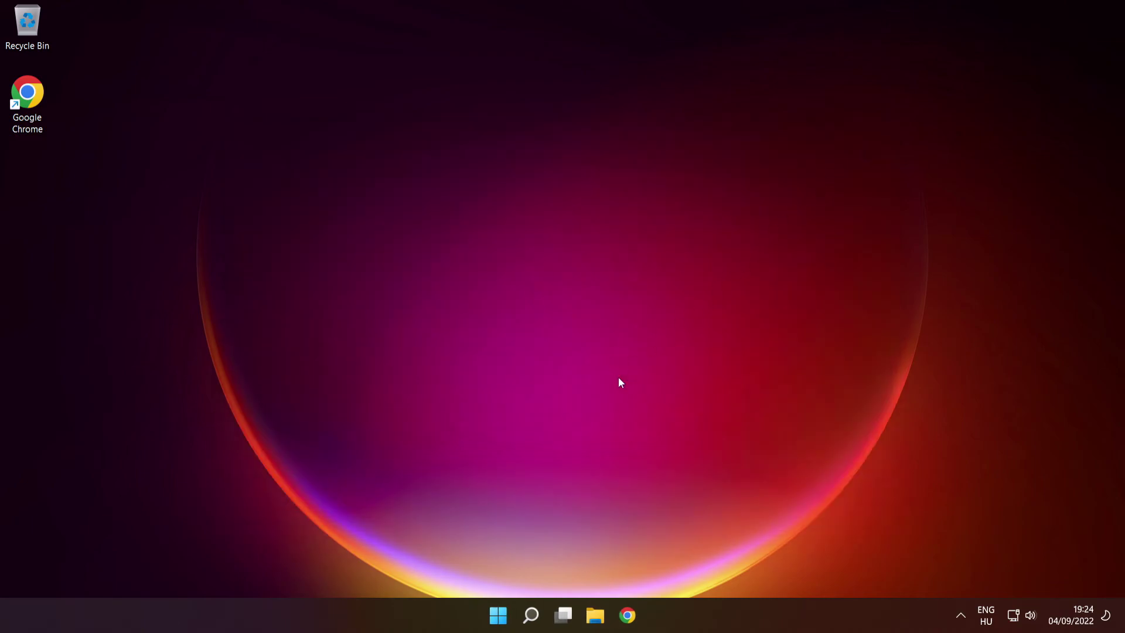
- Restart the computer from the Windows power options
{"action": "left_click", "coordinate": [498, 612]}
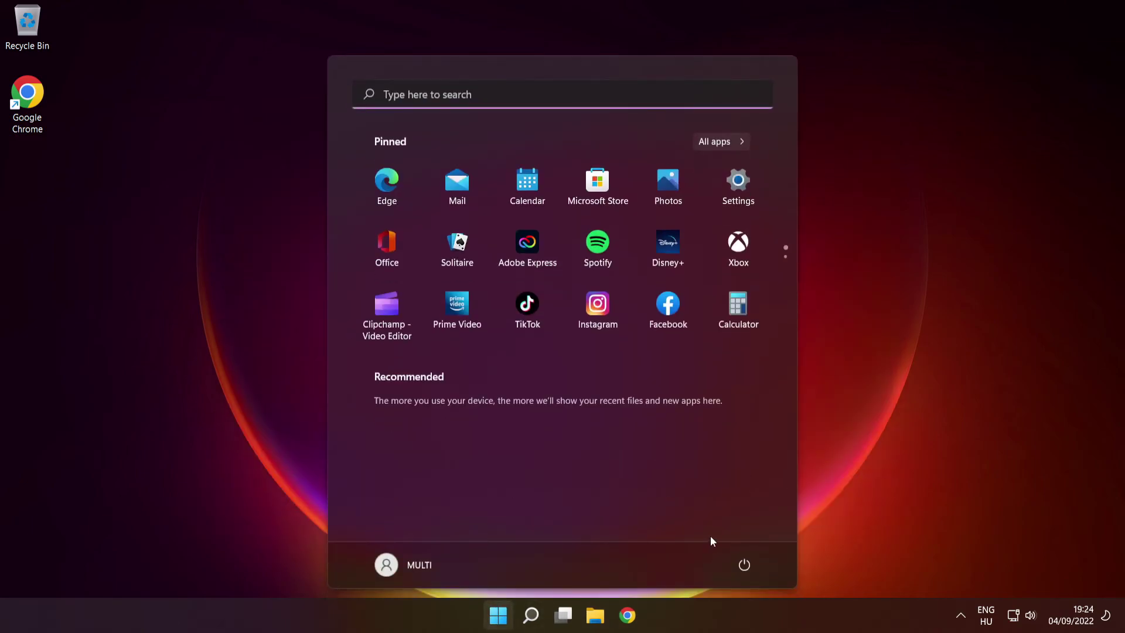
{"action": "left_click", "coordinate": [746, 565]}
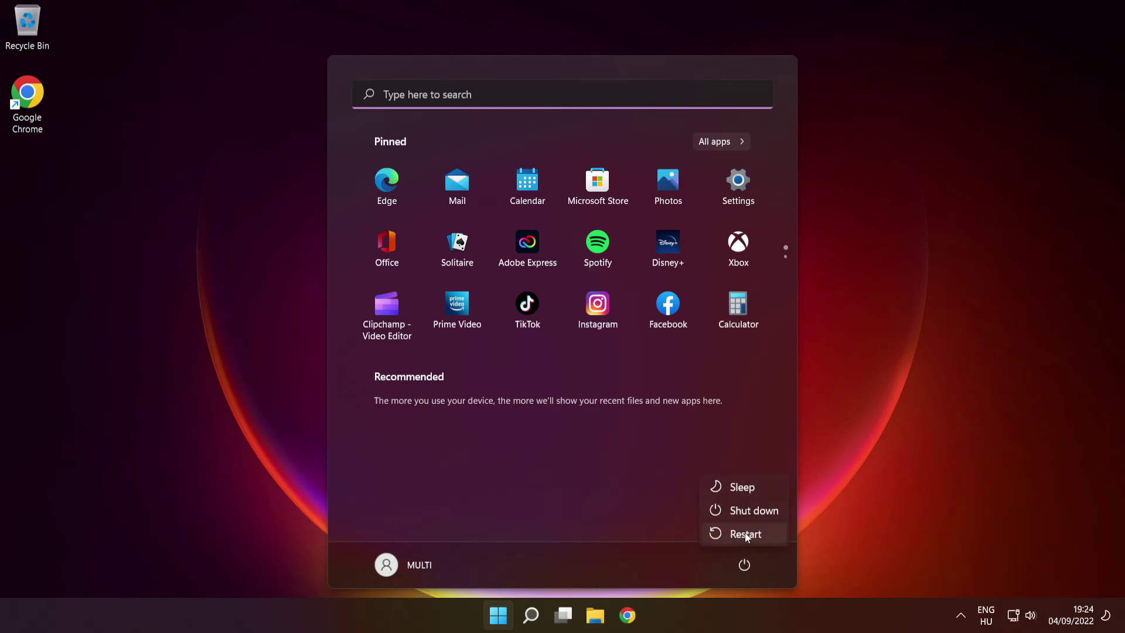
{"action": "left_click", "coordinate": [747, 534]}
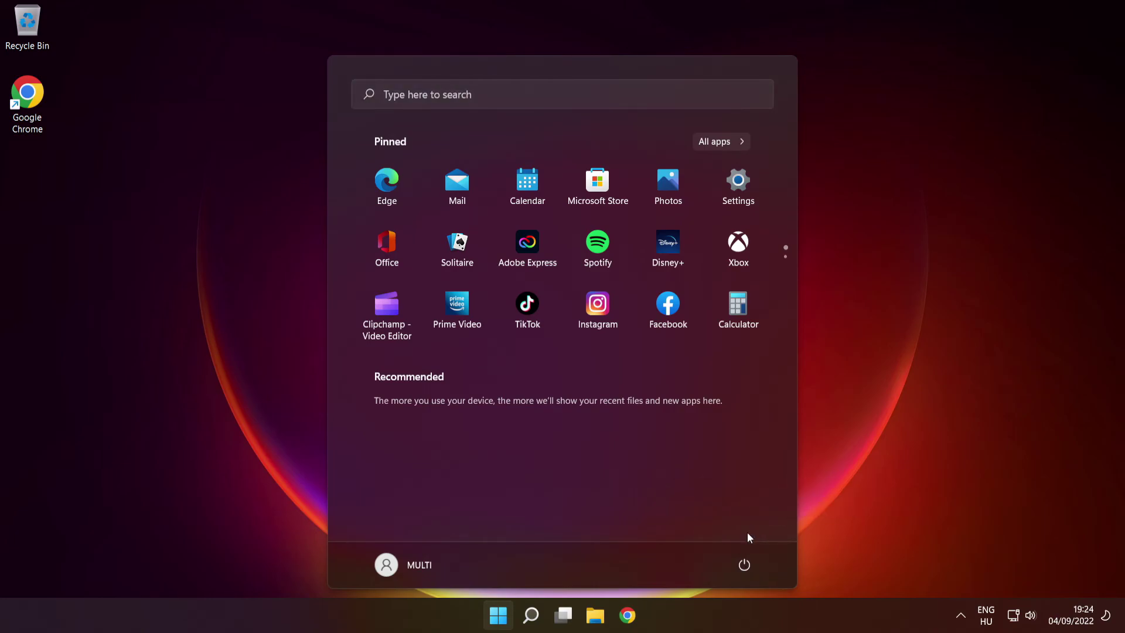